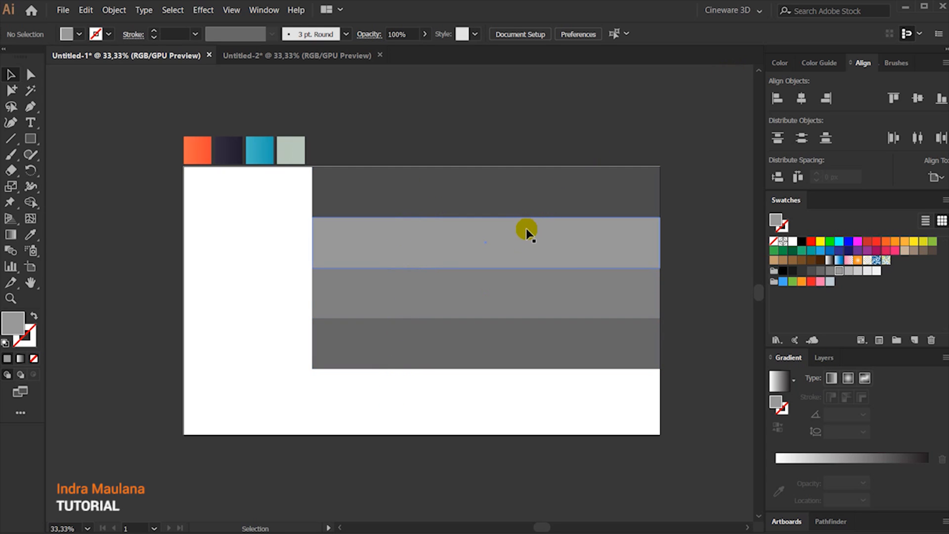
Stretch all four stacked gray bars together so their left ends reach further across the artboard.
click(460, 340)
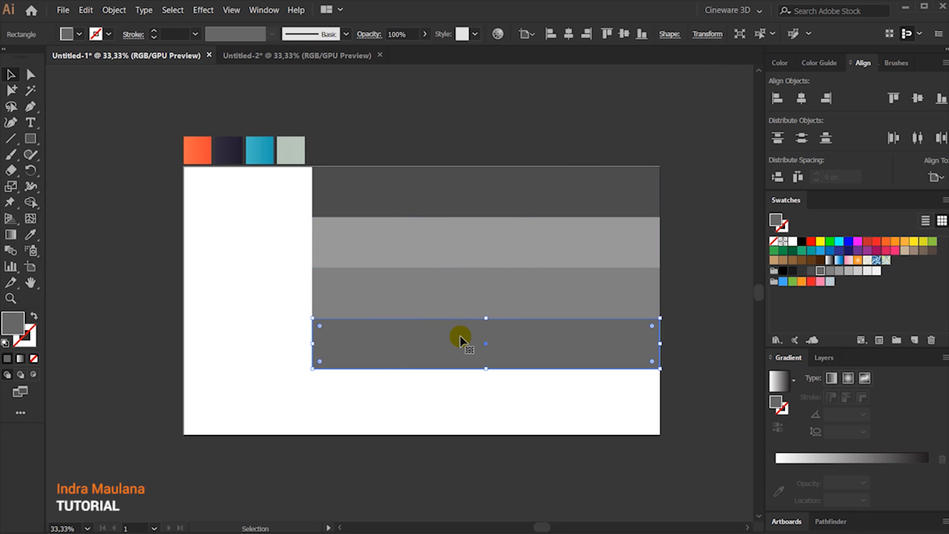
drag(311, 144, 319, 356)
drag(312, 267, 256, 273)
click(438, 118)
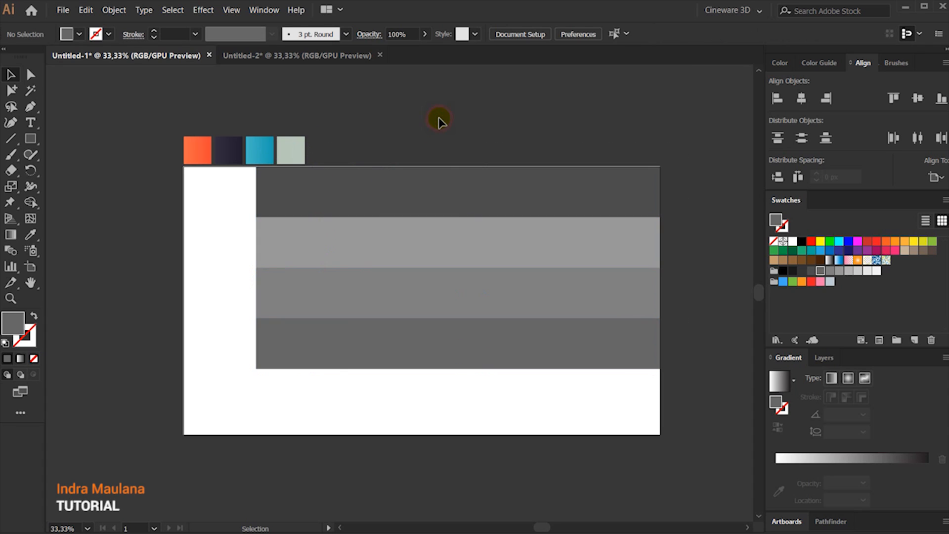
Copy and paste the bottom gray bar, then give the duplicate a red 1 pt outline with no fill.
click(415, 341)
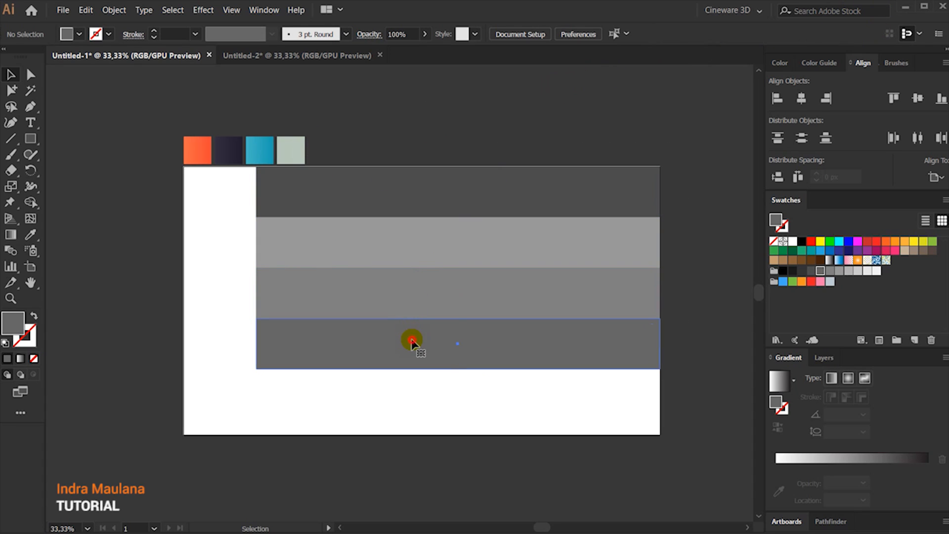
click(85, 10)
click(118, 67)
click(86, 10)
click(117, 79)
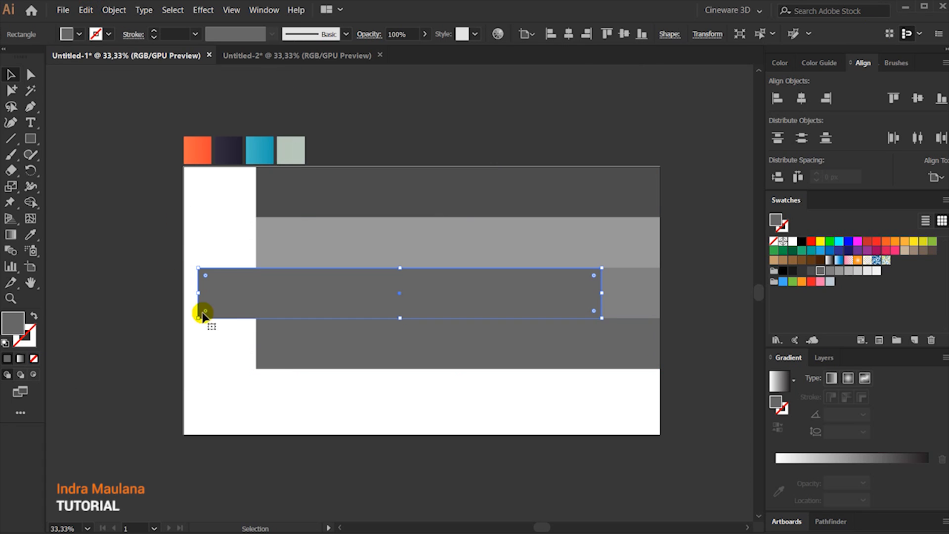
click(811, 241)
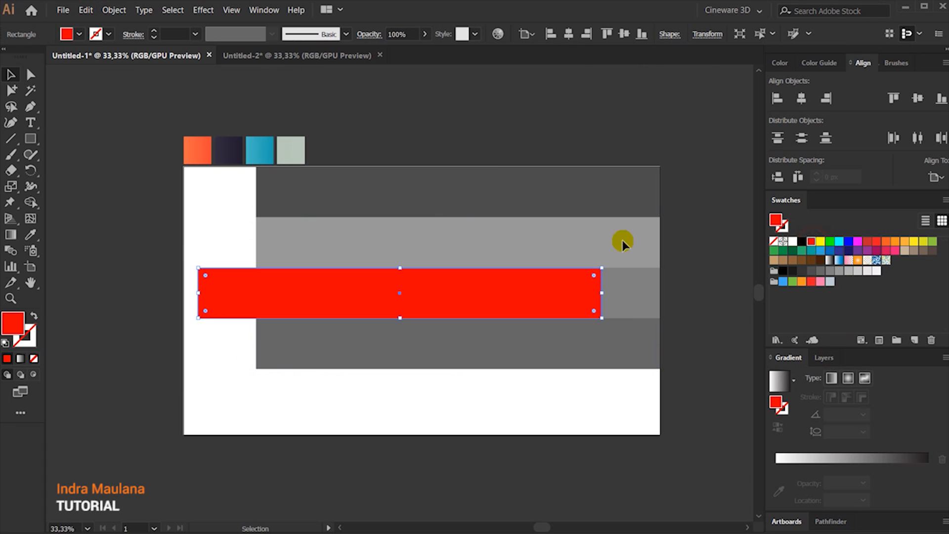
click(34, 317)
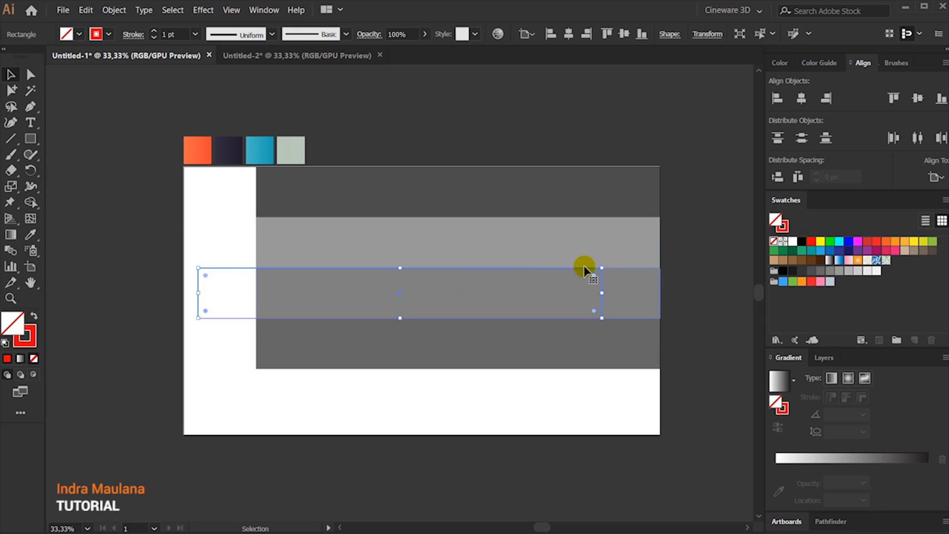
Rotate the red outline 90 degrees to stand vertically and shear it into a parallelogram leaning to the right.
drag(607, 264, 417, 430)
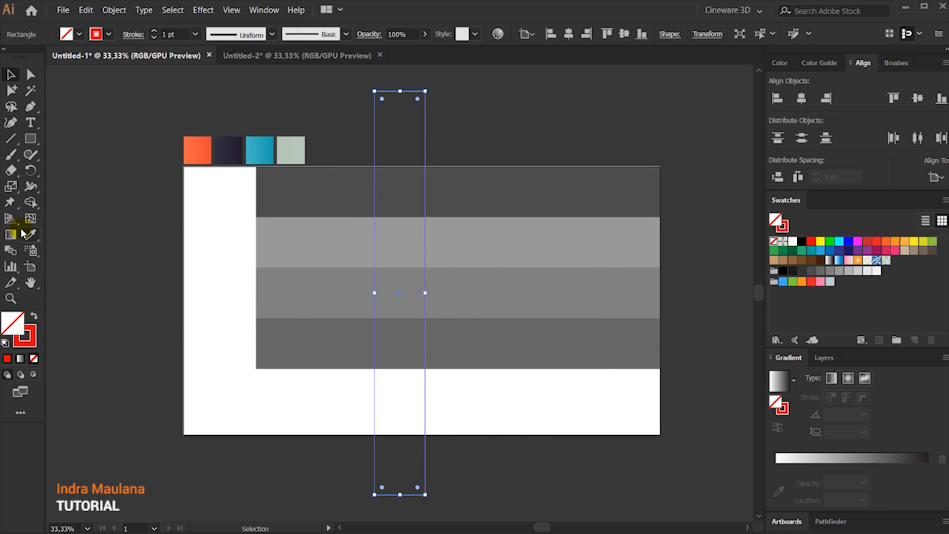
drag(19, 195, 46, 208)
drag(392, 92, 493, 107)
key(v)
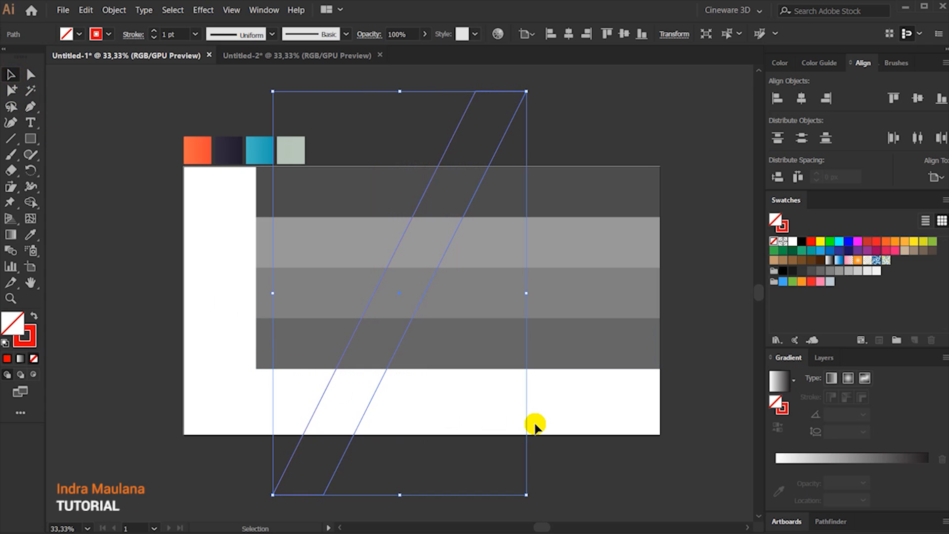
Nudge the slanted outline leftward over the bars and widen it slightly.
key(shift+Left)
key(shift+Left)
key(shift+Left)
key(shift+Left)
key(shift+Left)
key(shift+Left)
key(shift+Left)
key(shift+Left)
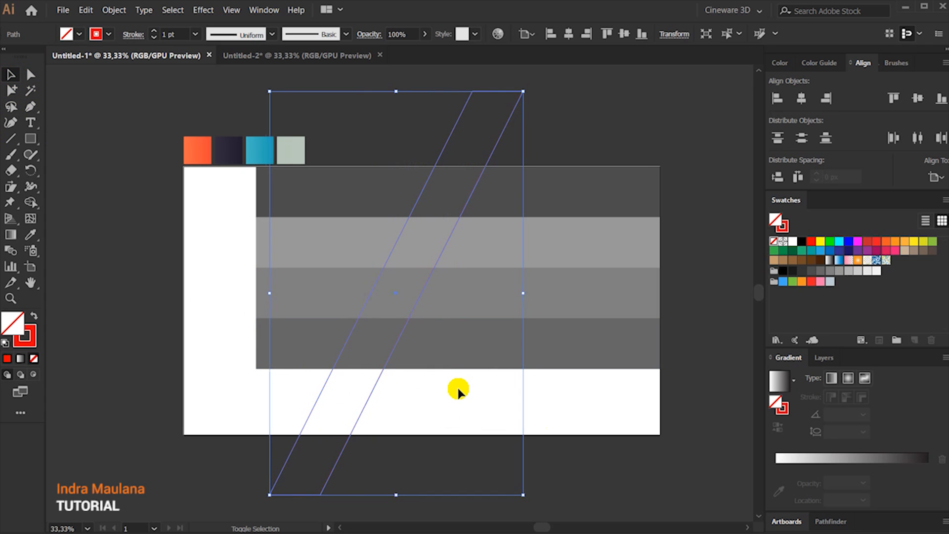
drag(513, 294, 529, 294)
click(455, 425)
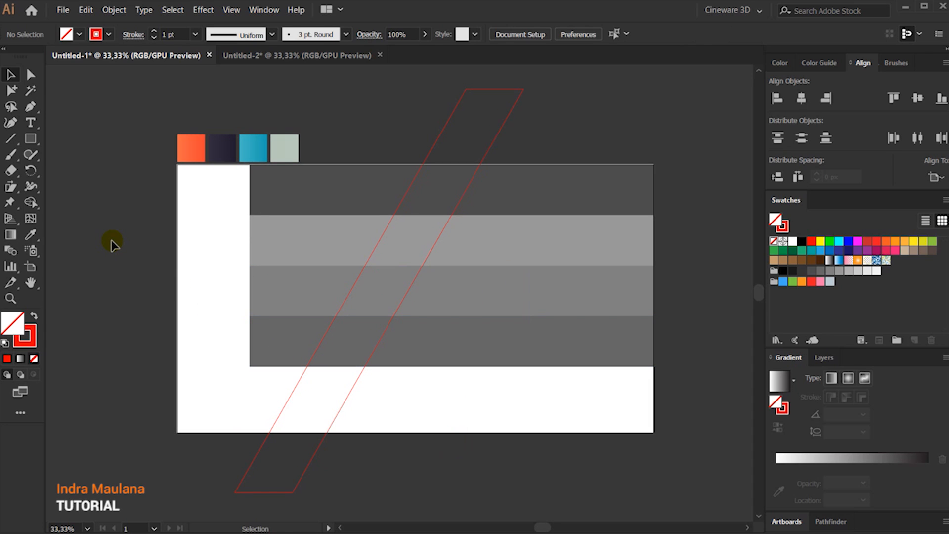
Try the slanted outline slightly further right across the bars, and move it back.
drag(351, 388, 372, 392)
click(434, 425)
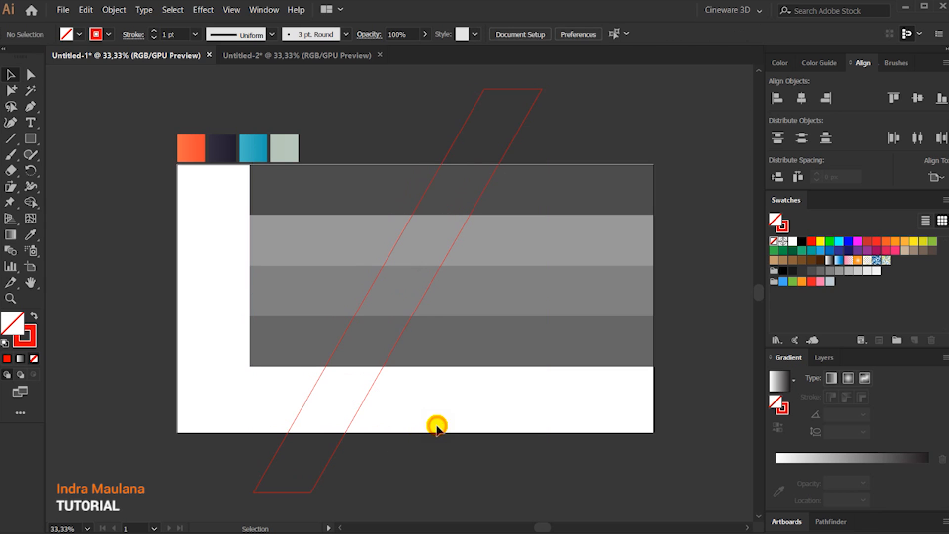
click(370, 395)
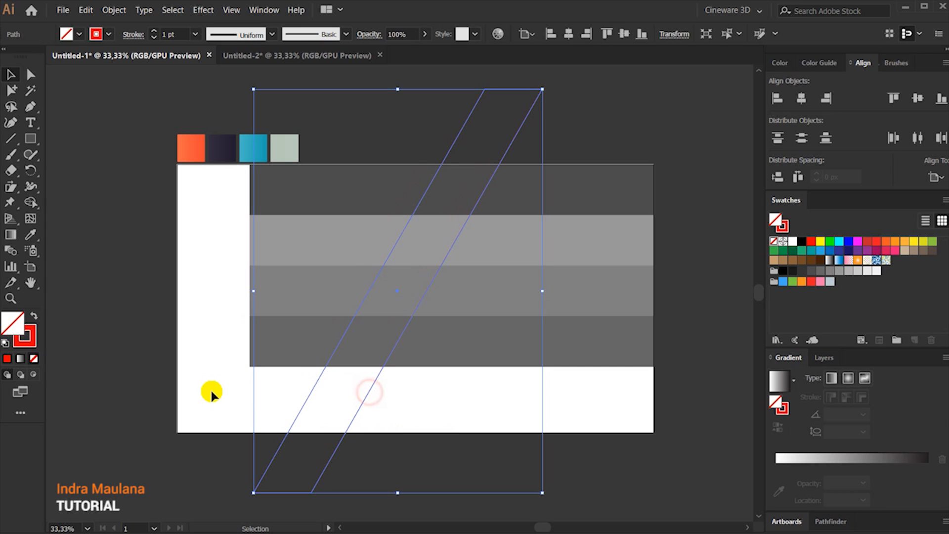
click(152, 357)
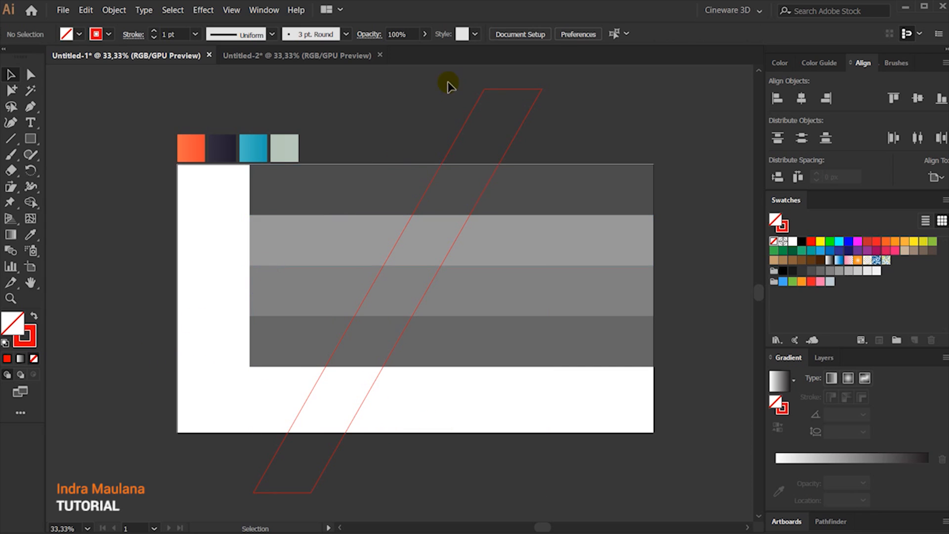
drag(423, 166, 679, 429)
click(547, 424)
drag(518, 129, 501, 129)
Select the bars and slanted outline, merge the bar areas left of the slant with Shape Builder, and fill that area red.
drag(665, 139, 339, 456)
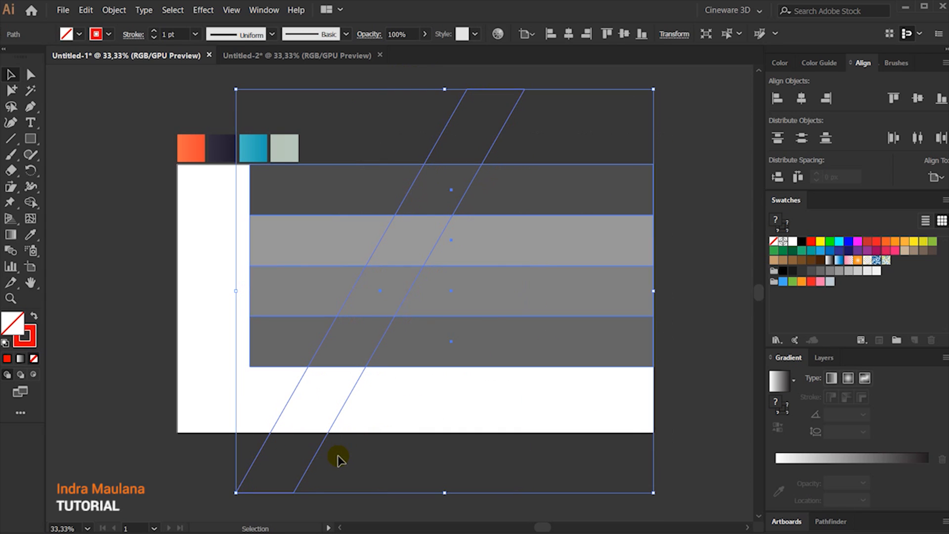
click(27, 204)
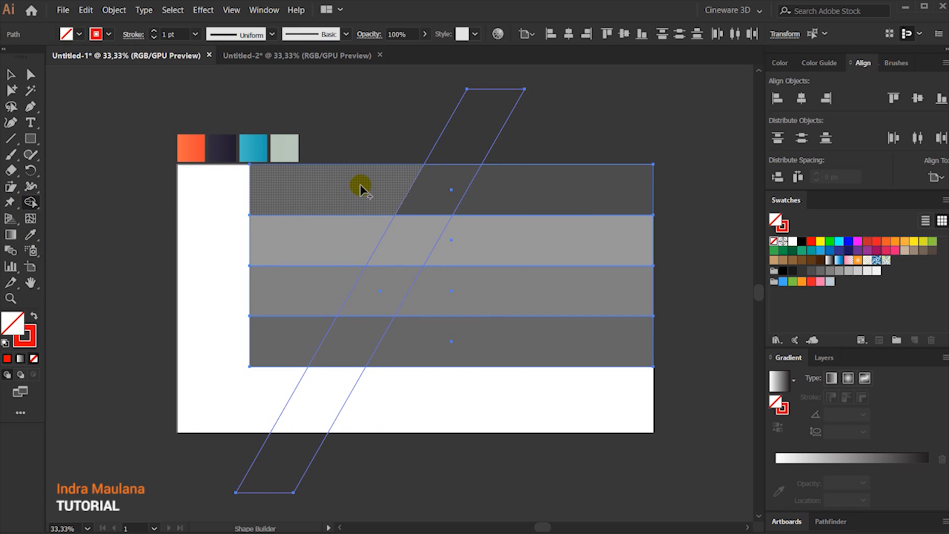
drag(359, 186, 260, 329)
drag(238, 369, 237, 368)
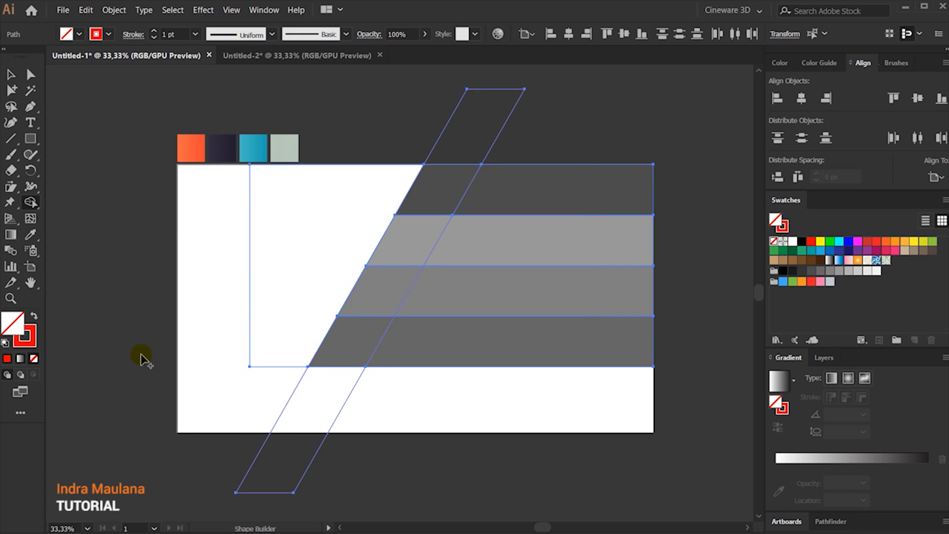
click(36, 319)
click(307, 202)
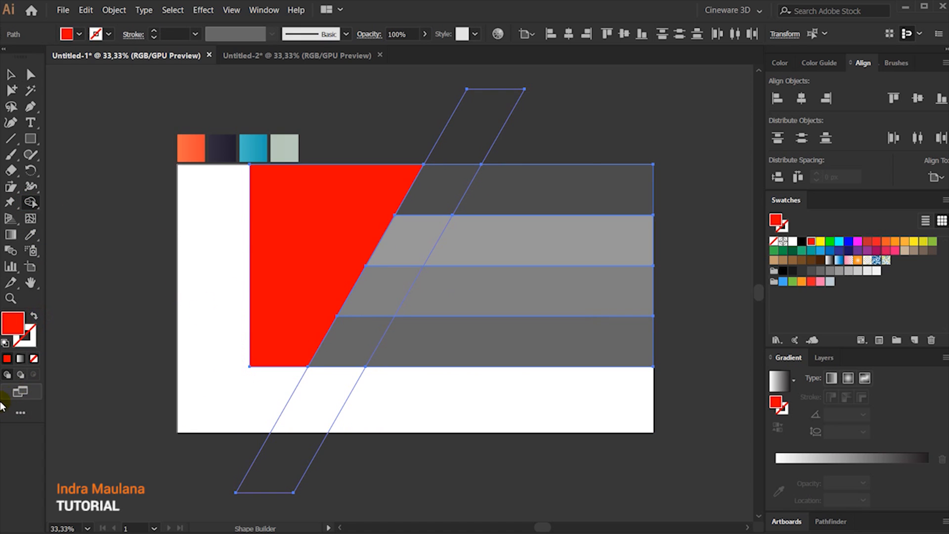
Fill the four bar segments inside the slanted outline with gray swatches that get lighter from bottom to top, using Shape Builder.
click(358, 342)
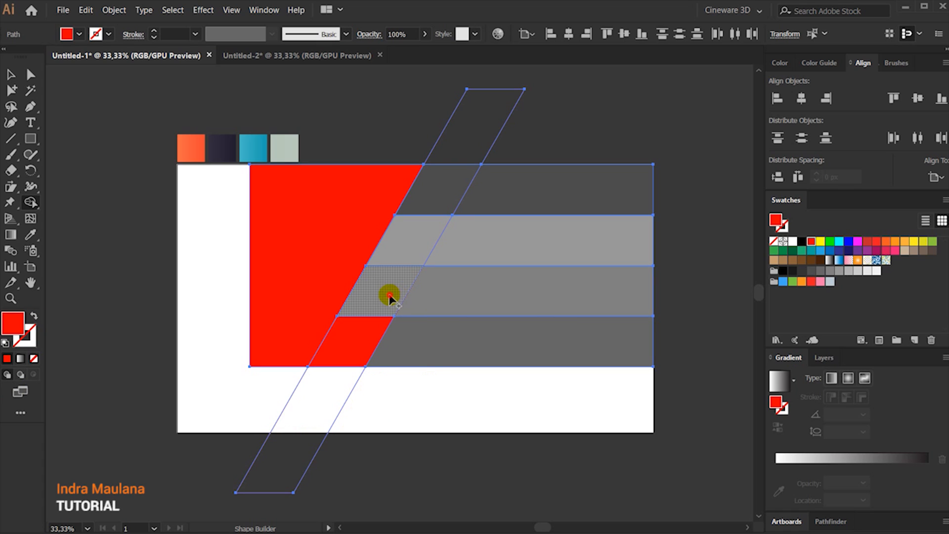
click(388, 296)
click(811, 271)
click(343, 346)
click(821, 271)
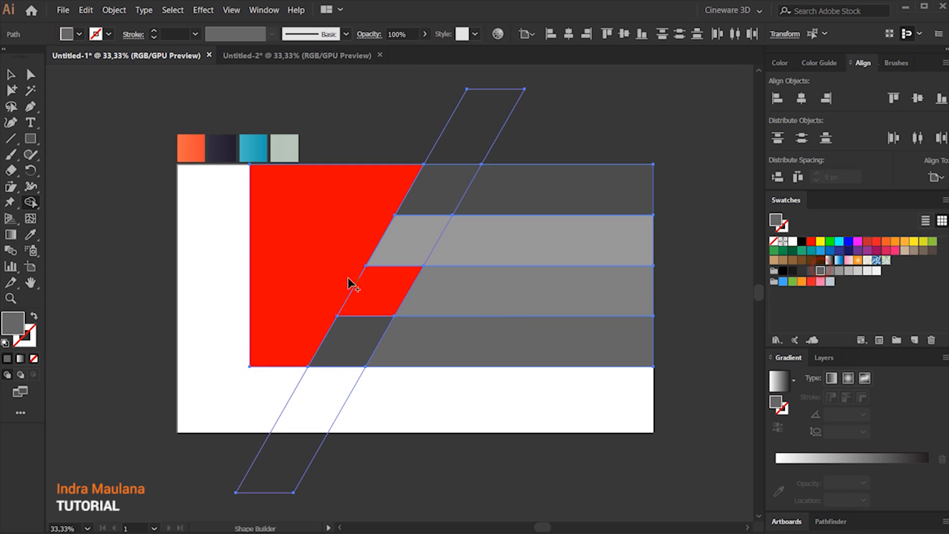
click(830, 271)
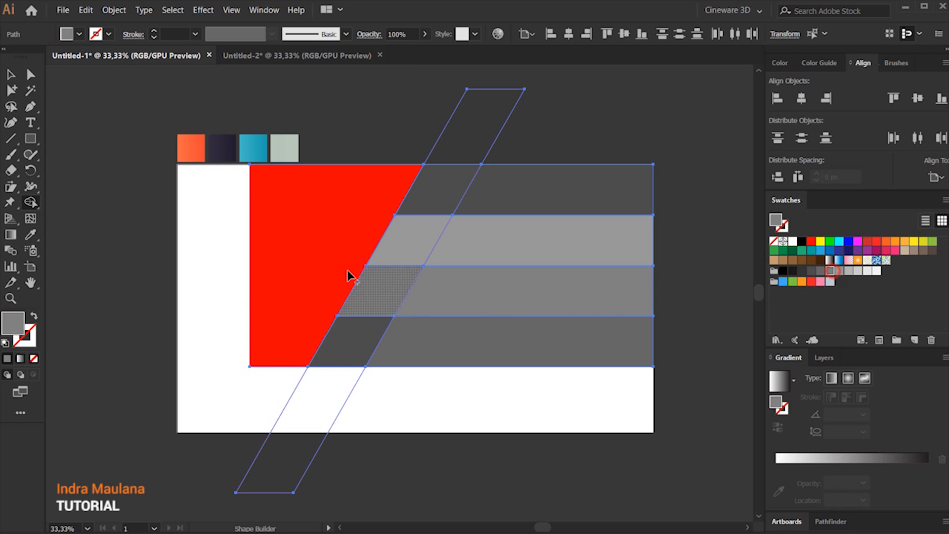
click(417, 252)
click(838, 271)
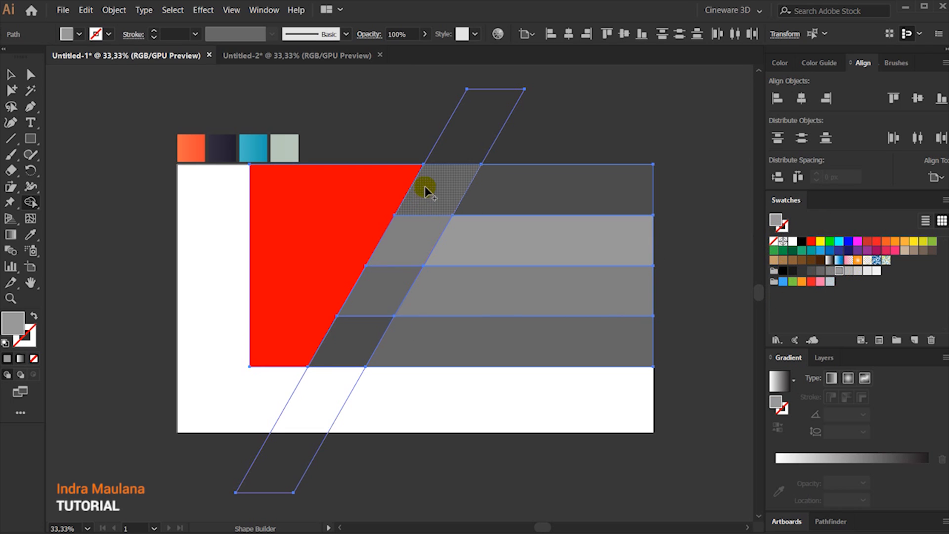
click(10, 74)
click(428, 500)
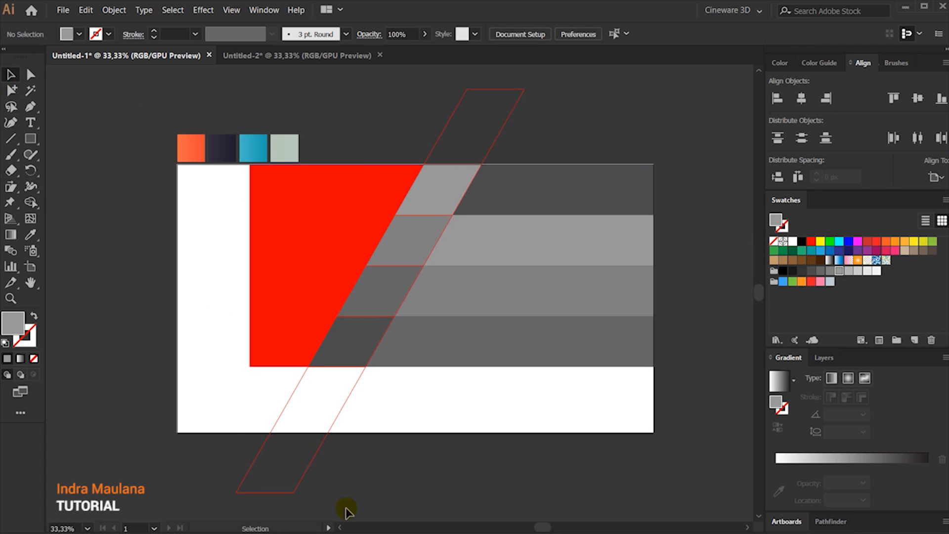
scroll(413, 440, down, 2)
click(332, 371)
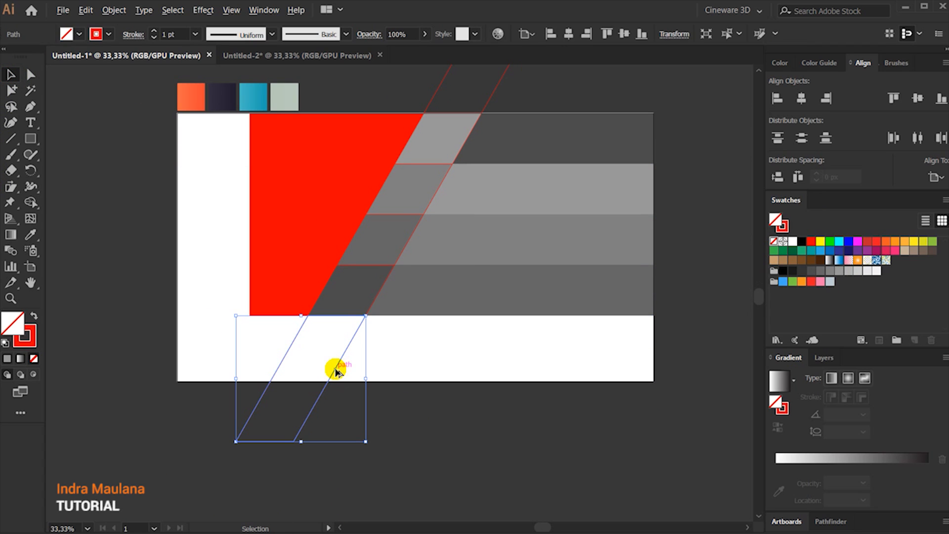
scroll(335, 368, down, 1)
click(388, 365)
scroll(451, 198, up, 1)
scroll(581, 131, down, 1)
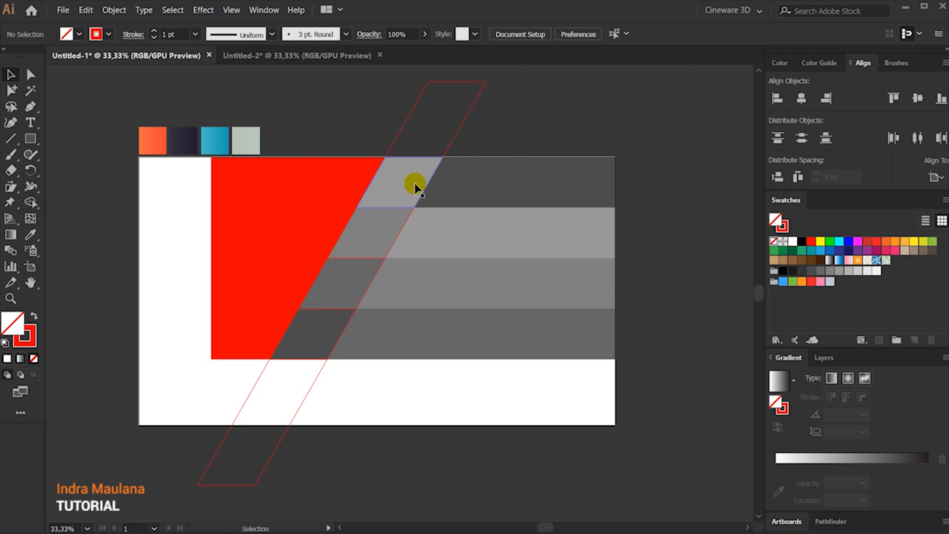
Duplicate the whole bar and slanted-band artwork straight down below the artboard.
key(ctrl+a)
scroll(624, 295, down, 3)
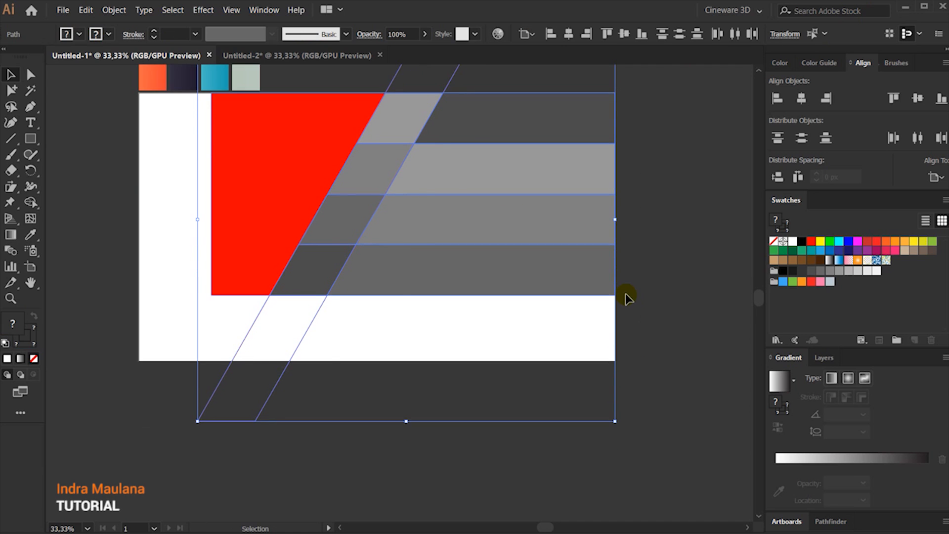
scroll(625, 294, down, 1)
drag(554, 189, 545, 435)
scroll(571, 303, down, 3)
click(673, 280)
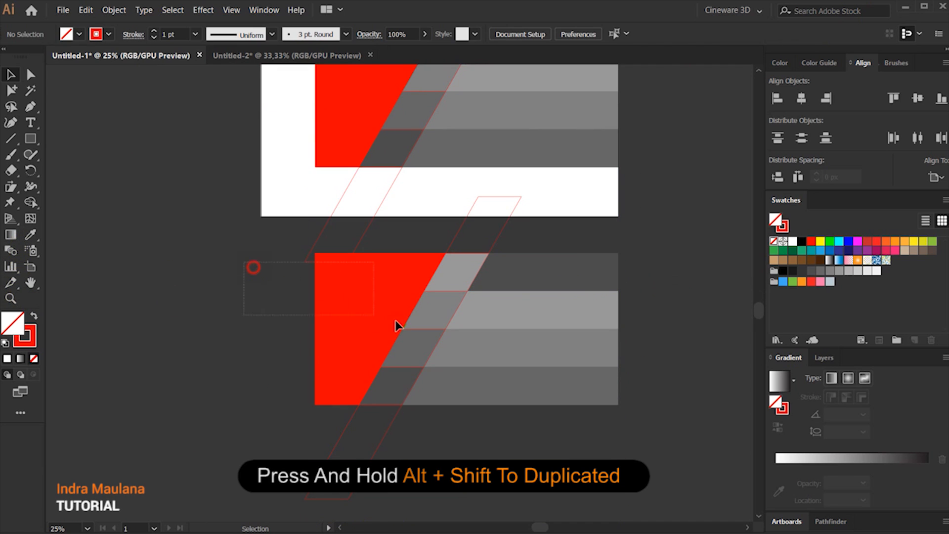
Select the duplicated artwork and merge its full slanted band into one black shape with Shape Builder.
drag(668, 441, 669, 442)
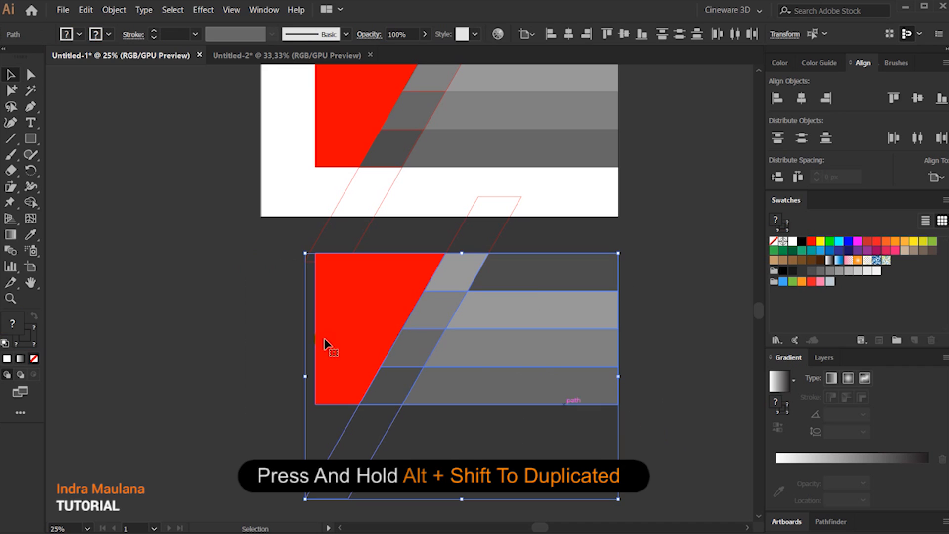
shift+click(390, 407)
drag(514, 313, 530, 337)
key(ctrl+z)
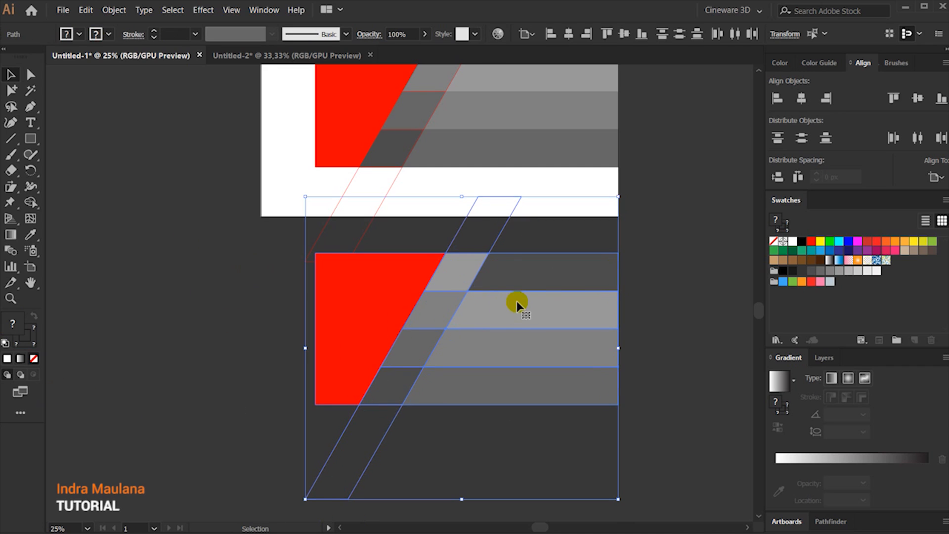
click(30, 203)
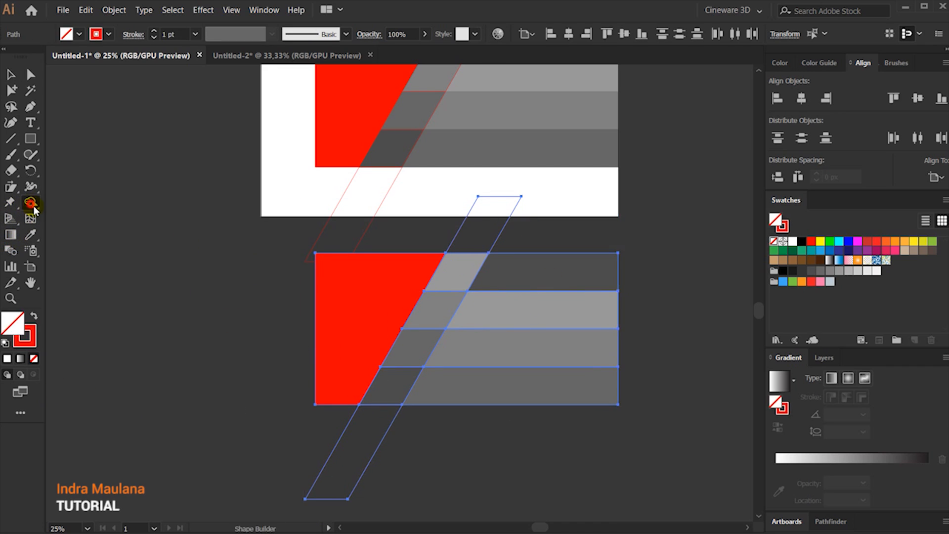
click(802, 241)
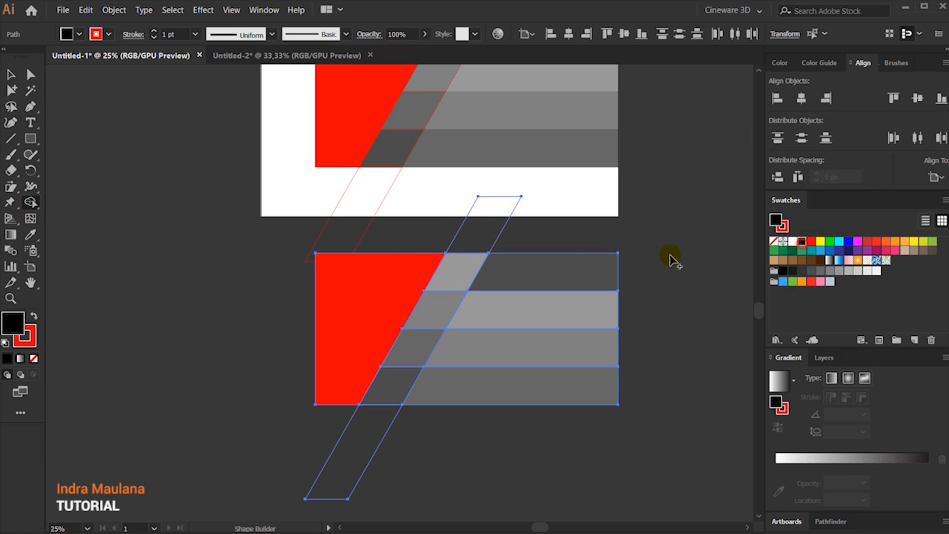
drag(420, 349, 356, 462)
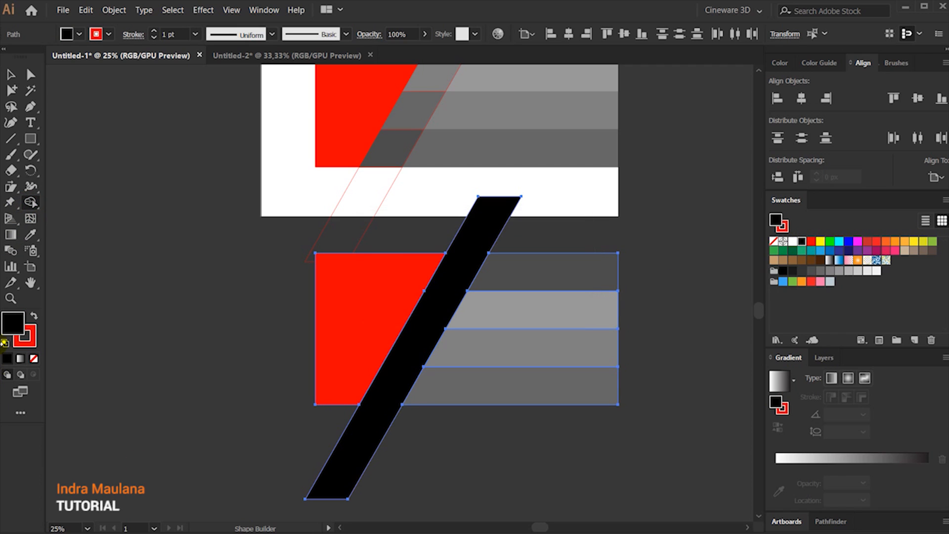
Delete the gray bars and the red area from the duplicate, leaving only the black slanted band.
key(v)
click(563, 252)
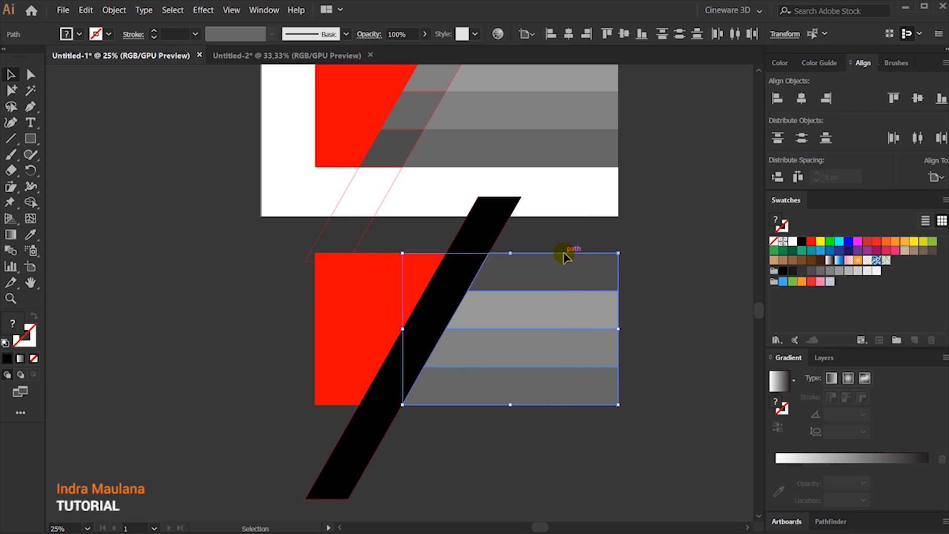
key(Delete)
click(387, 282)
key(Delete)
Delete the outline pieces extending above and below the original bars, together with the original's red area.
scroll(464, 346, up, 5)
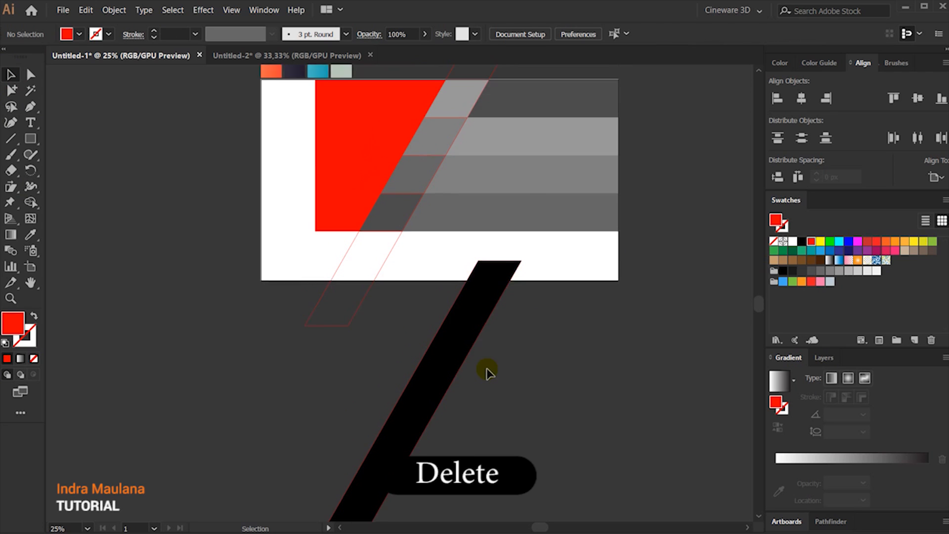
scroll(324, 253, up, 2)
click(470, 155)
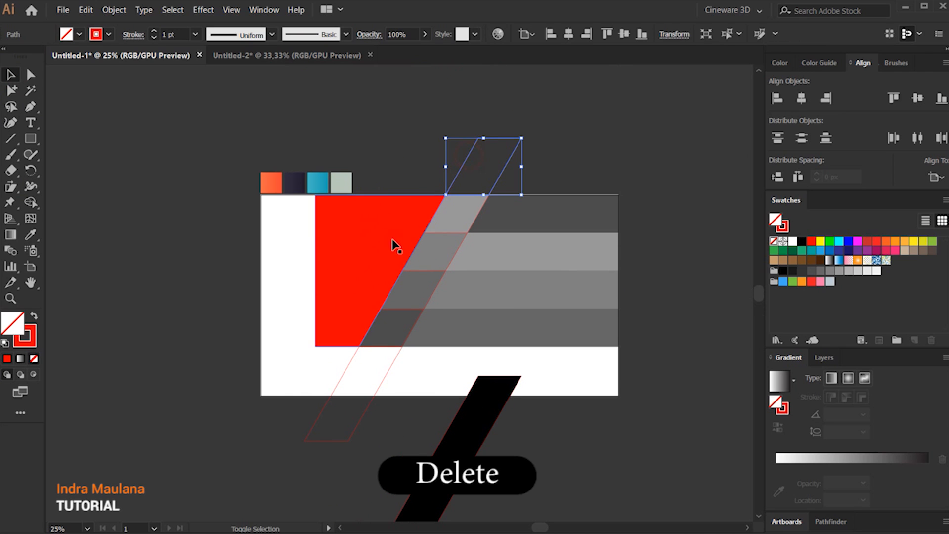
shift+click(327, 409)
shift+click(387, 250)
drag(388, 250, 147, 231)
key(Delete)
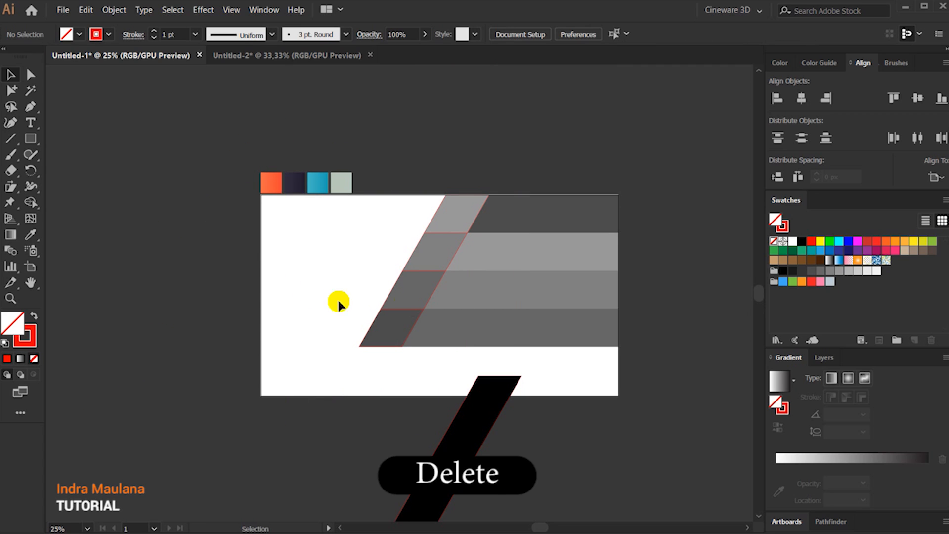
Remove the red stroke from the gray bars and the slanted band segments on the artboard.
scroll(425, 289, up, 1)
drag(694, 374, 696, 372)
click(109, 34)
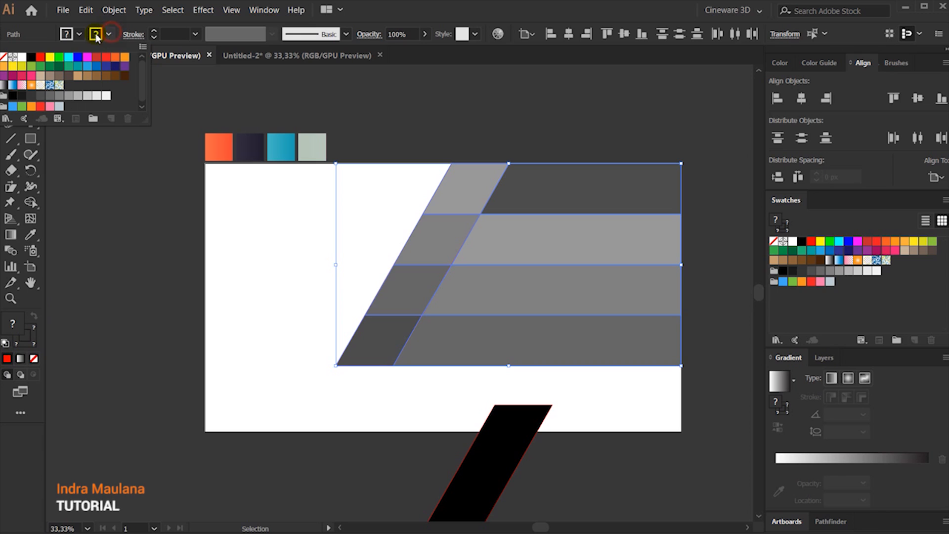
click(4, 58)
click(172, 317)
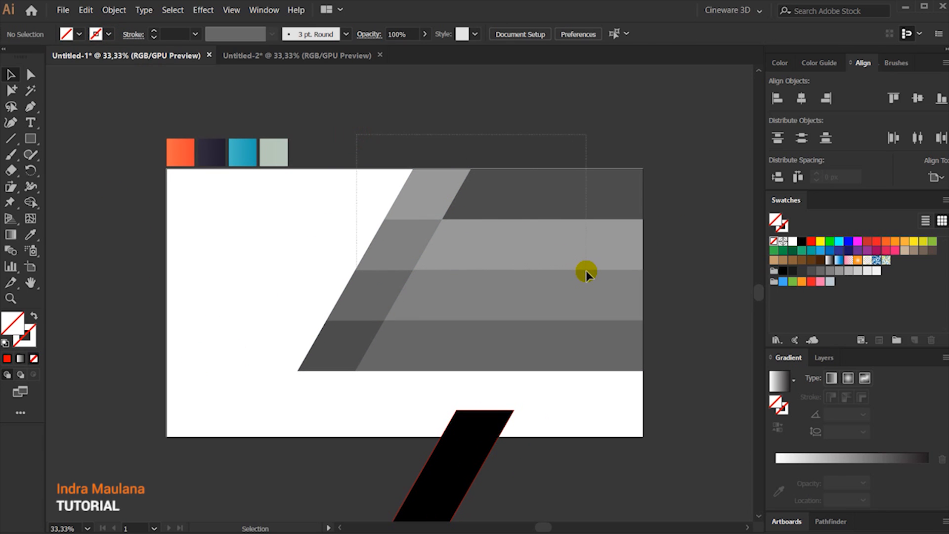
Move the gray bars and slanted band straight down to sit about midway in the artboard's height.
scroll(577, 394, down, 3)
scroll(572, 417, up, 3)
drag(358, 112, 690, 367)
drag(613, 228, 611, 266)
click(598, 131)
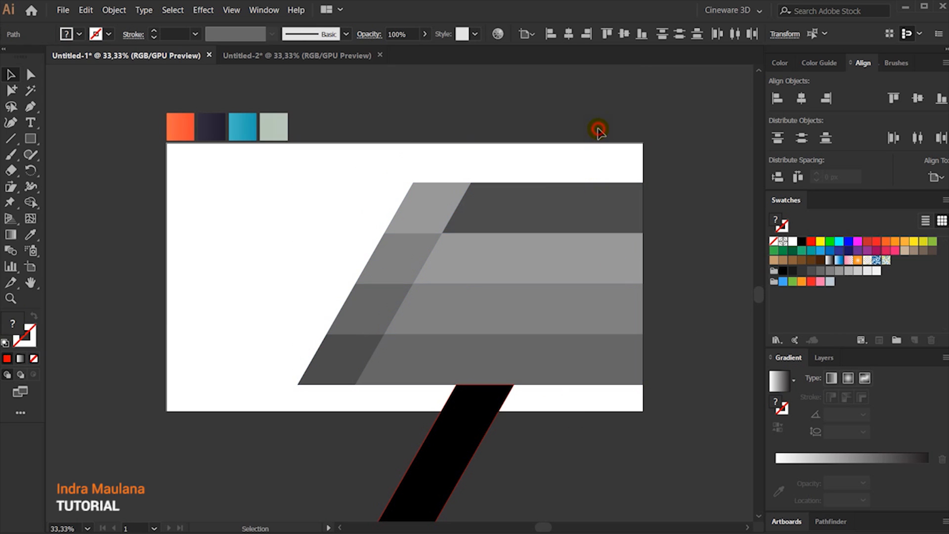
Move the black slanted band straight down until it is clear of the artboard's lower edge.
scroll(598, 132, down, 2)
scroll(662, 352, up, 1)
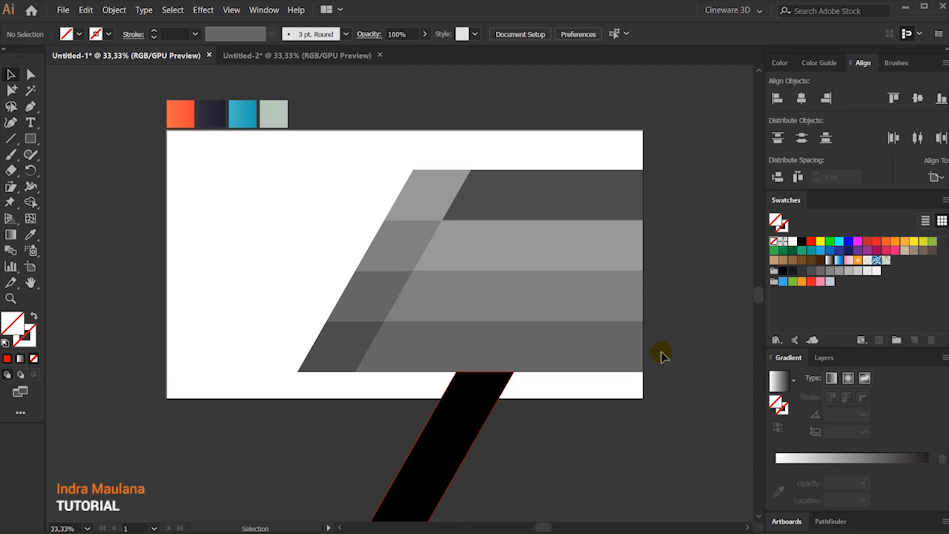
scroll(504, 418, down, 4)
drag(471, 370, 450, 423)
click(593, 403)
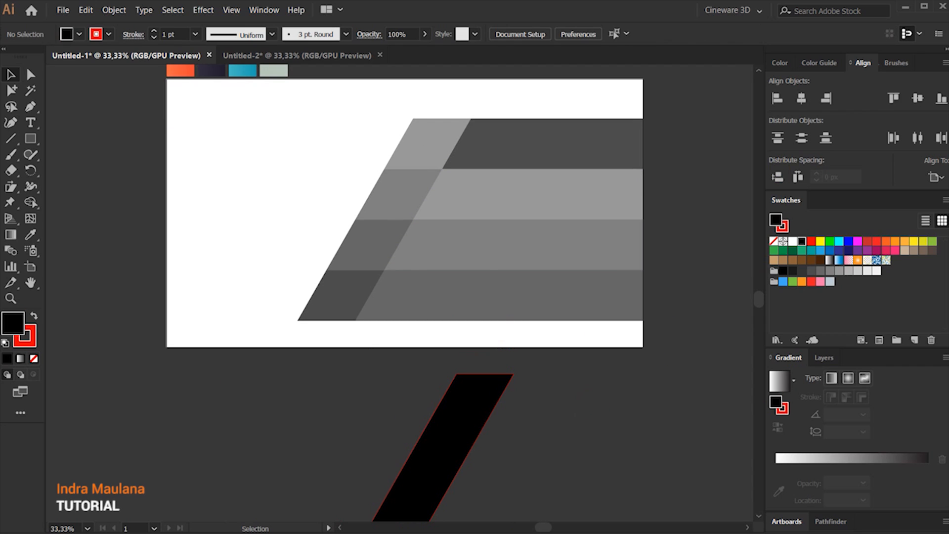
Shift the four long gray bars slightly up and fit their slanted ends back against the band's right edge.
scroll(693, 162, up, 3)
drag(441, 148, 376, 198)
drag(685, 118, 524, 310)
drag(501, 364, 504, 366)
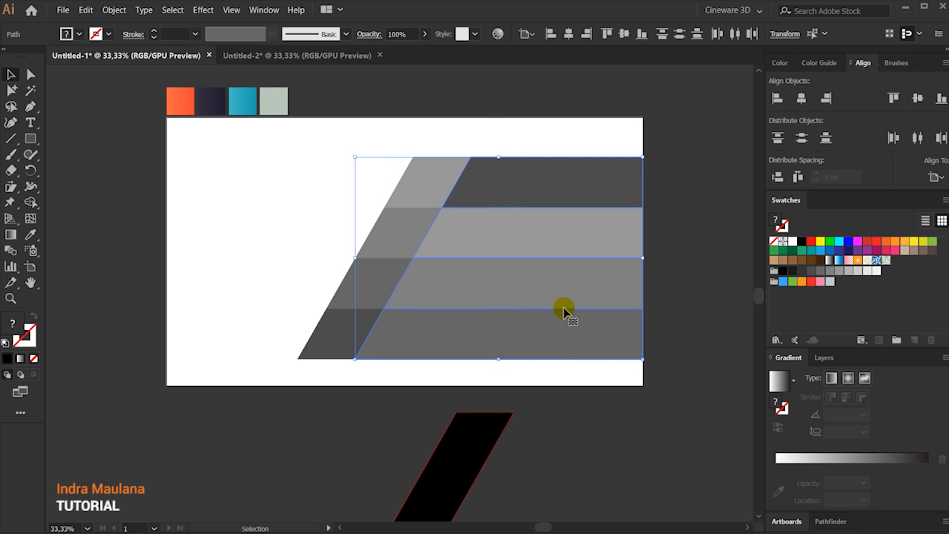
scroll(497, 206, up, 1)
drag(504, 204, 516, 191)
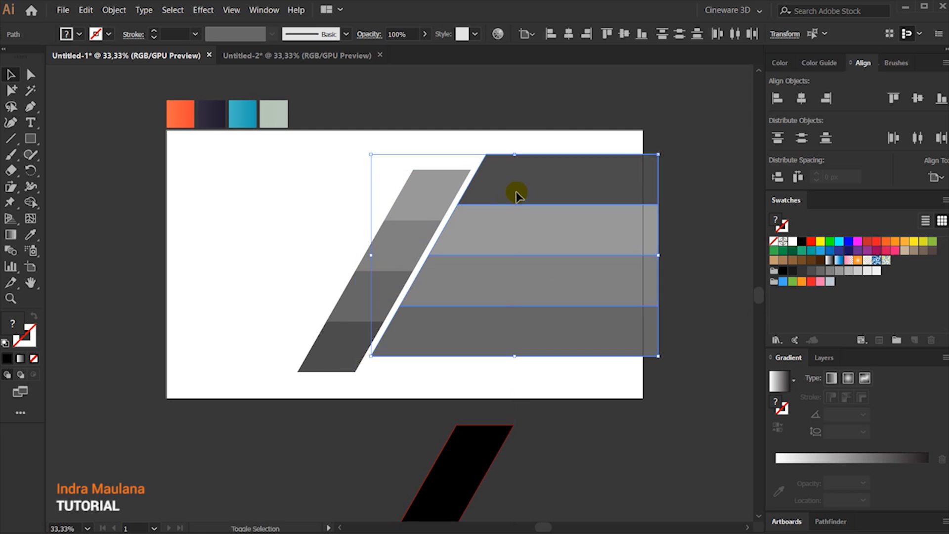
scroll(483, 222, up, 1)
key(shift+Left)
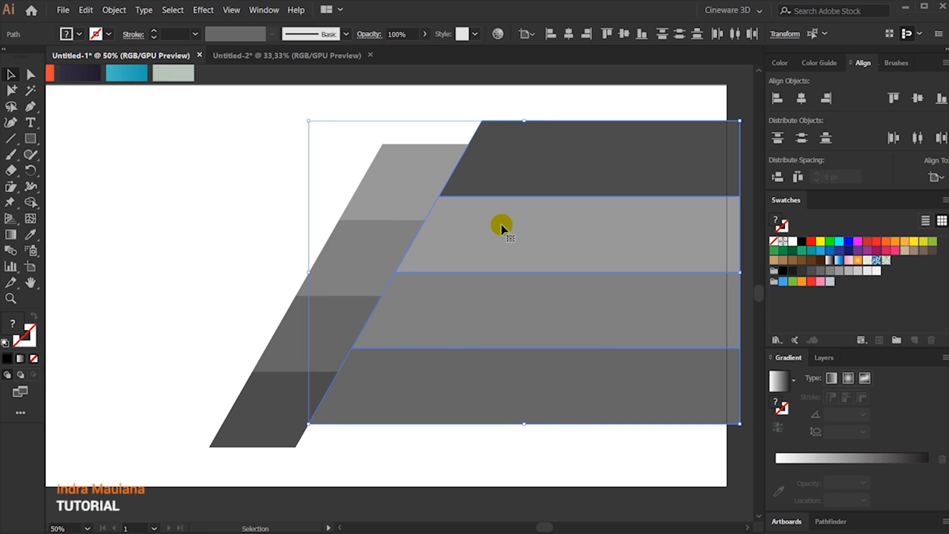
click(378, 126)
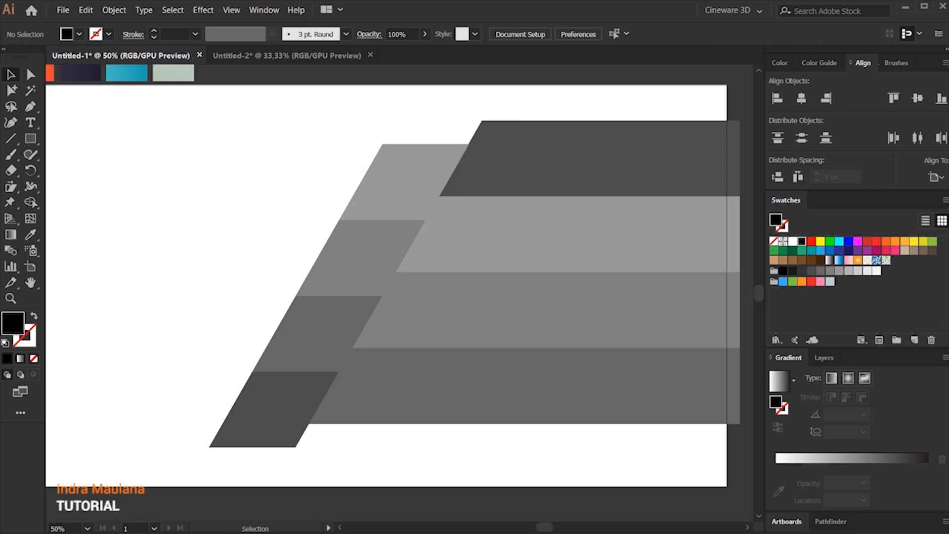
Nudge the bars and slanted band together to the left until the bars end at the artboard's right edge.
scroll(577, 171, down, 2)
drag(681, 300, 462, 173)
scroll(556, 158, up, 1)
key(shift+Left)
key(shift+Left)
key(shift+Left)
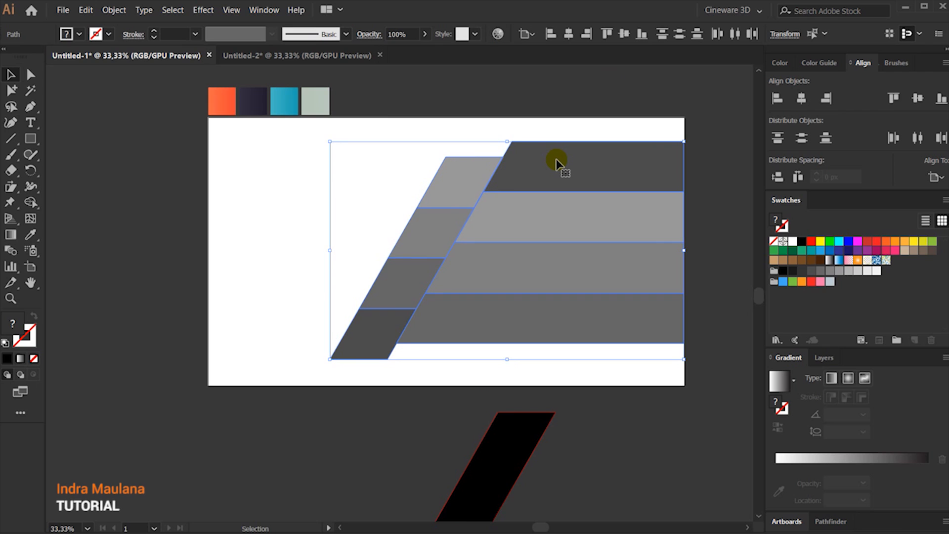
click(456, 118)
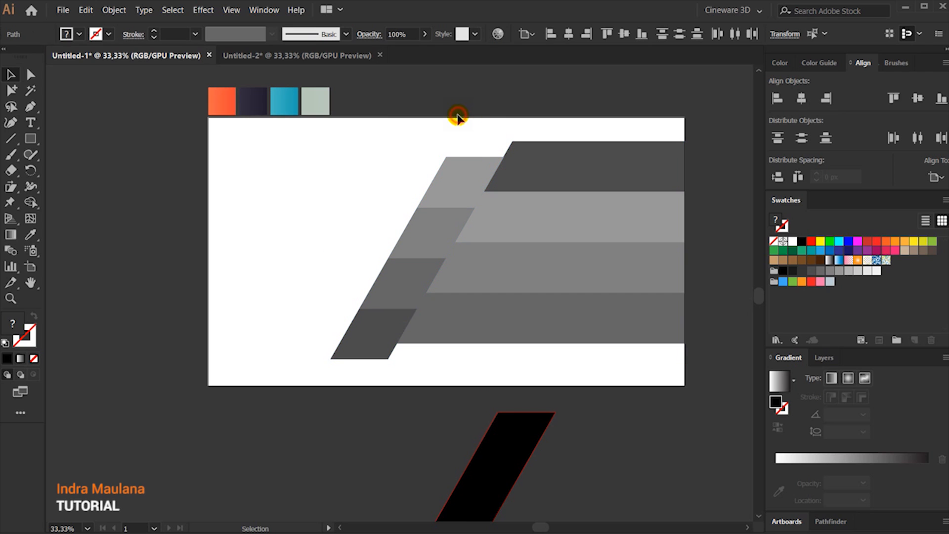
Fill the uppermost long bar with the orange gradient sampled from the colour square above the artboard.
scroll(473, 139, up, 1)
scroll(426, 128, down, 1)
drag(484, 133, 384, 138)
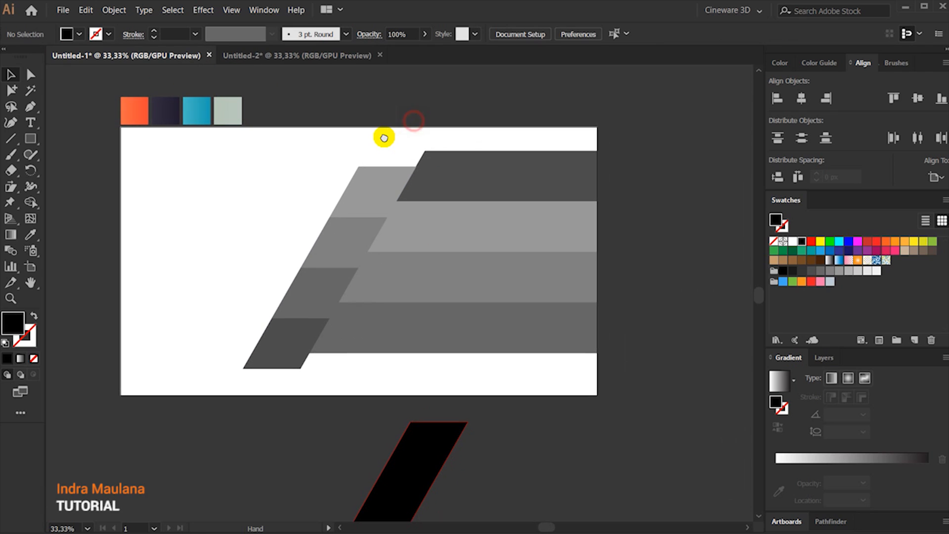
click(530, 174)
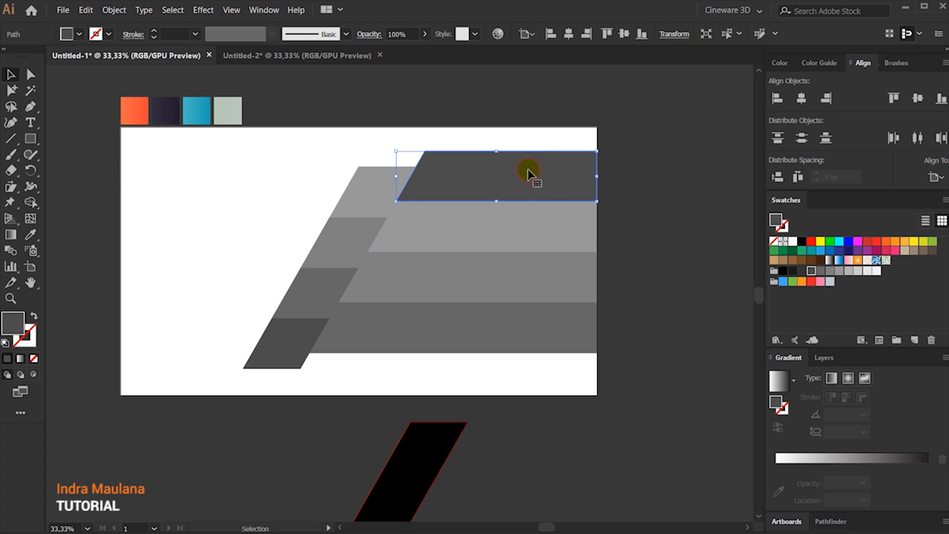
click(29, 235)
click(135, 110)
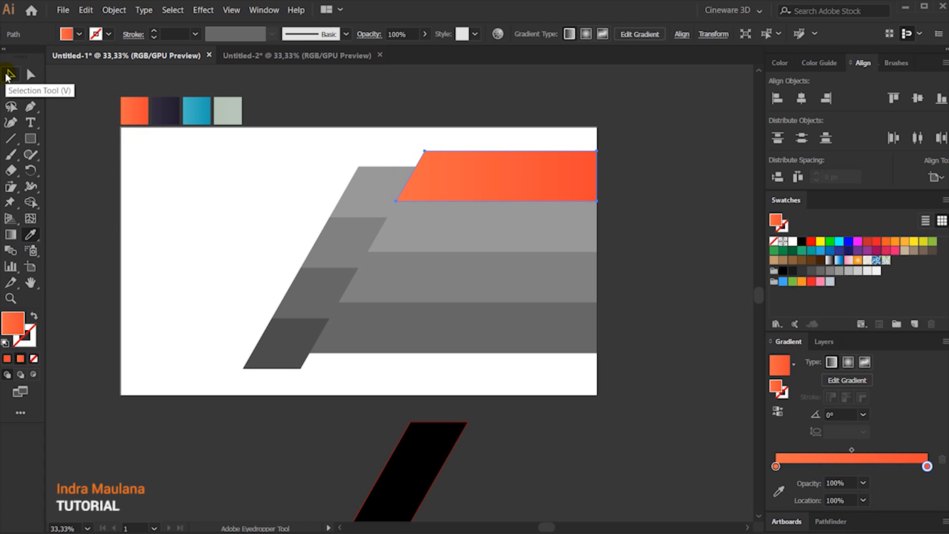
Examine the orange gradient's two colour stops and redirect it vertically across the uppermost bar, from upper to lower edge.
click(11, 235)
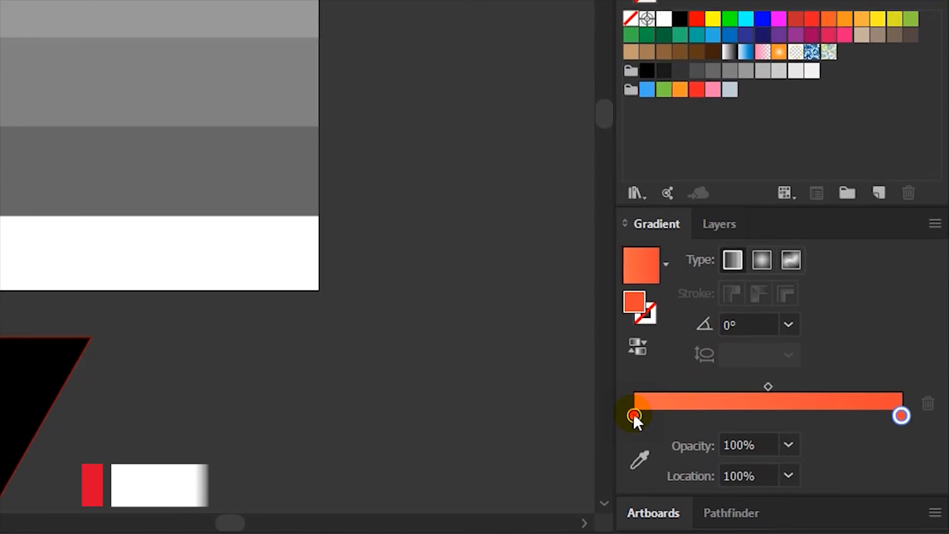
double_click(775, 466)
click(910, 411)
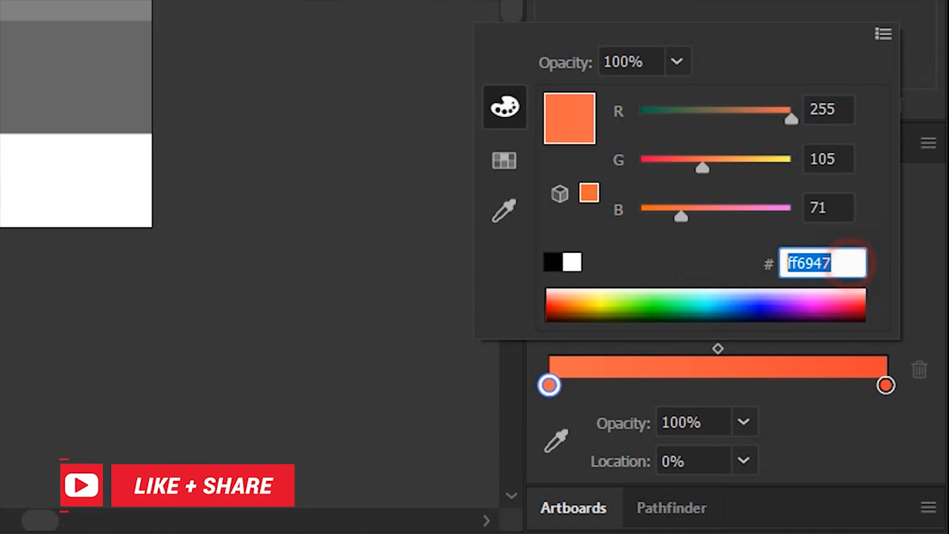
click(885, 385)
double_click(885, 385)
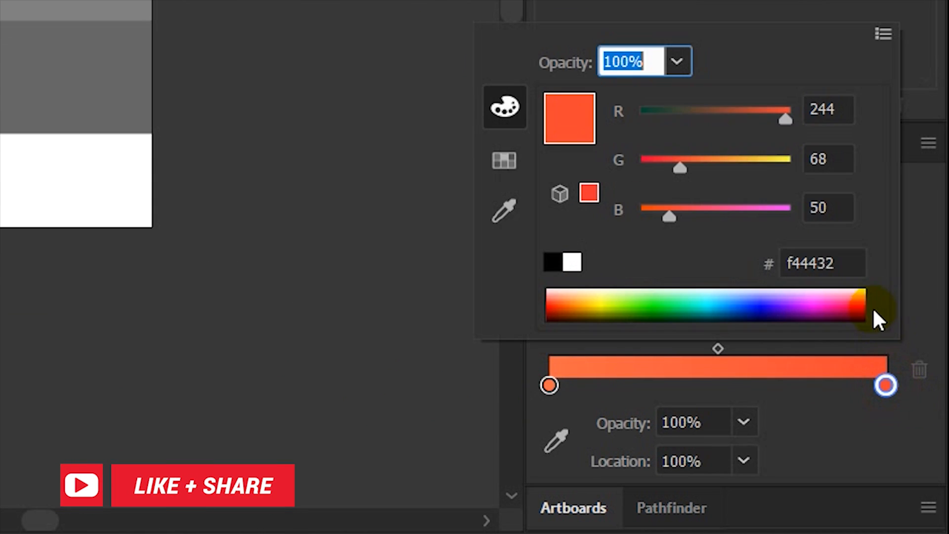
click(850, 257)
click(10, 234)
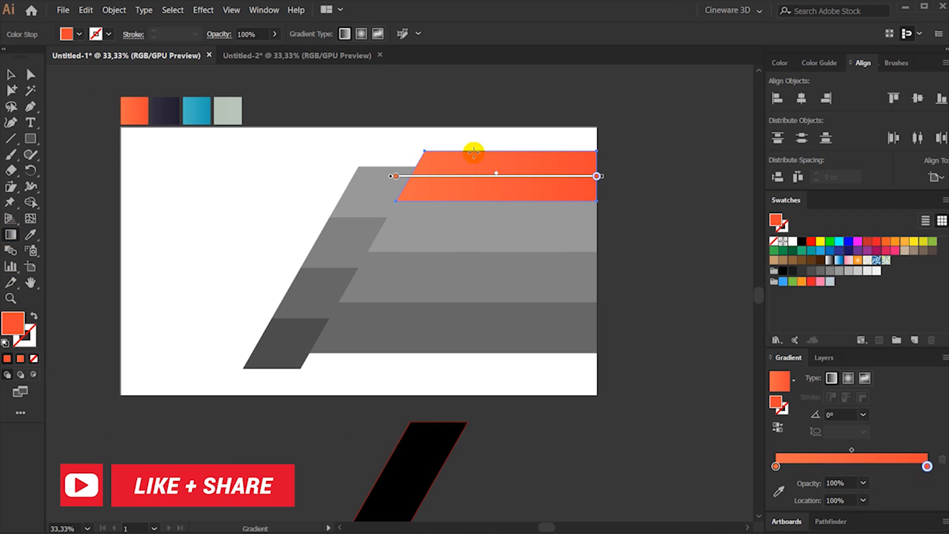
drag(474, 154, 470, 202)
key(v)
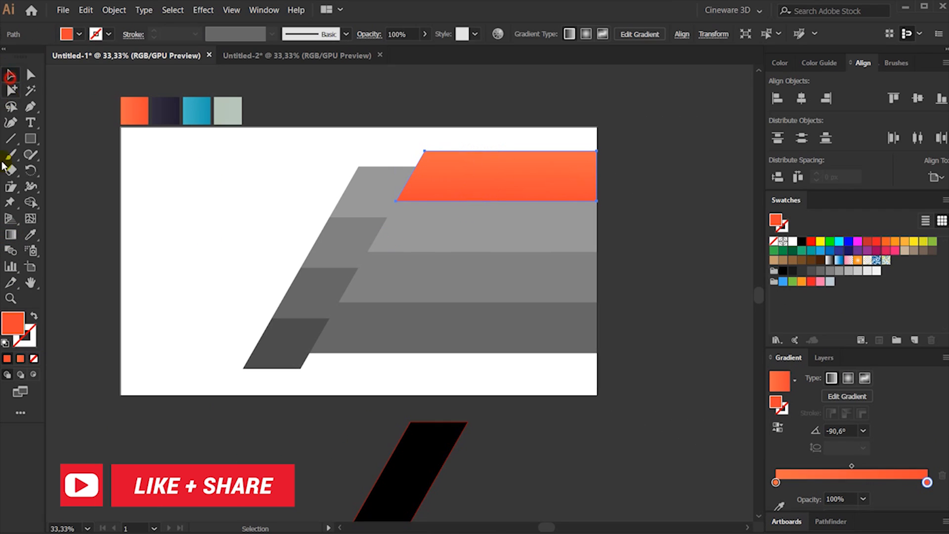
Fill the slanted band's top segment with the uppermost bar's orange gradient, running from its upper to its lower edge.
click(381, 191)
key(i)
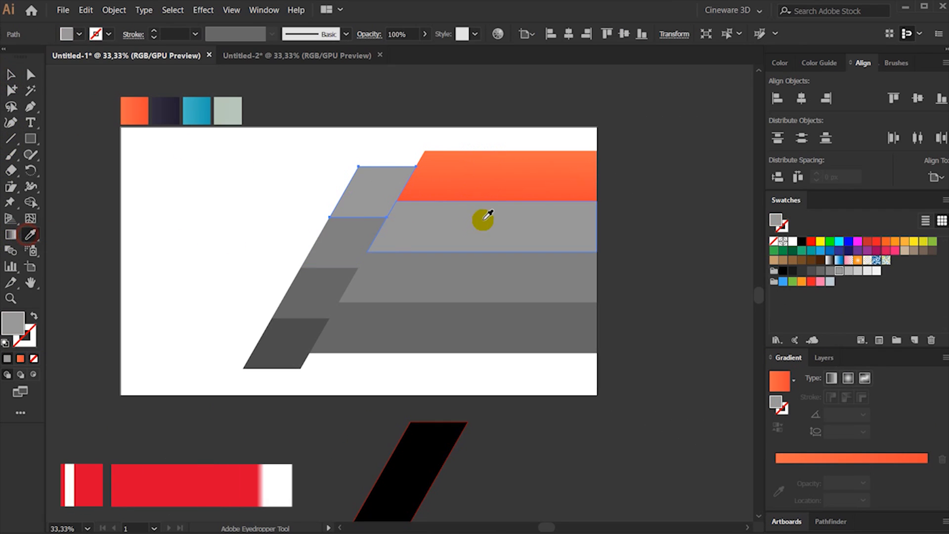
click(494, 174)
click(11, 235)
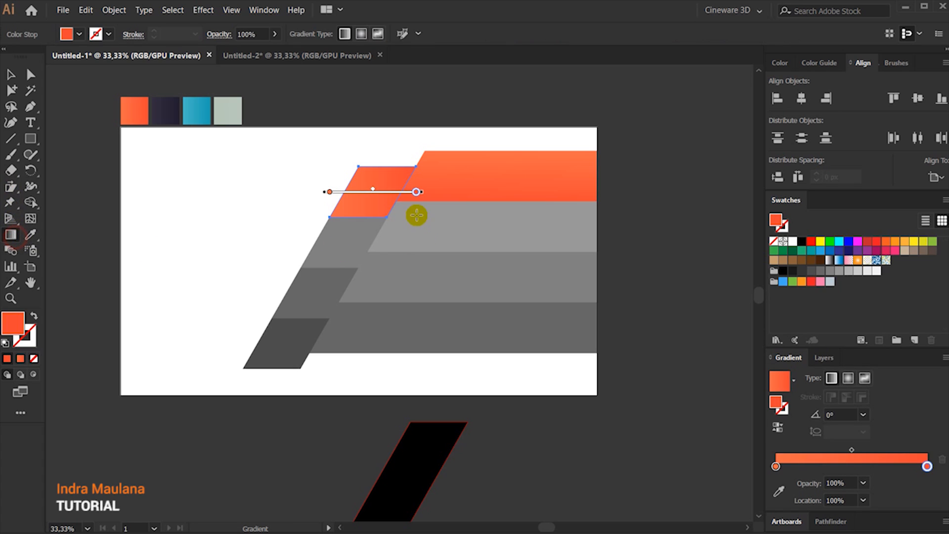
drag(379, 169, 364, 223)
key(v)
click(146, 211)
Fill the second long bar with the dark purple gradient sampled from the colour square above the artboard.
click(485, 235)
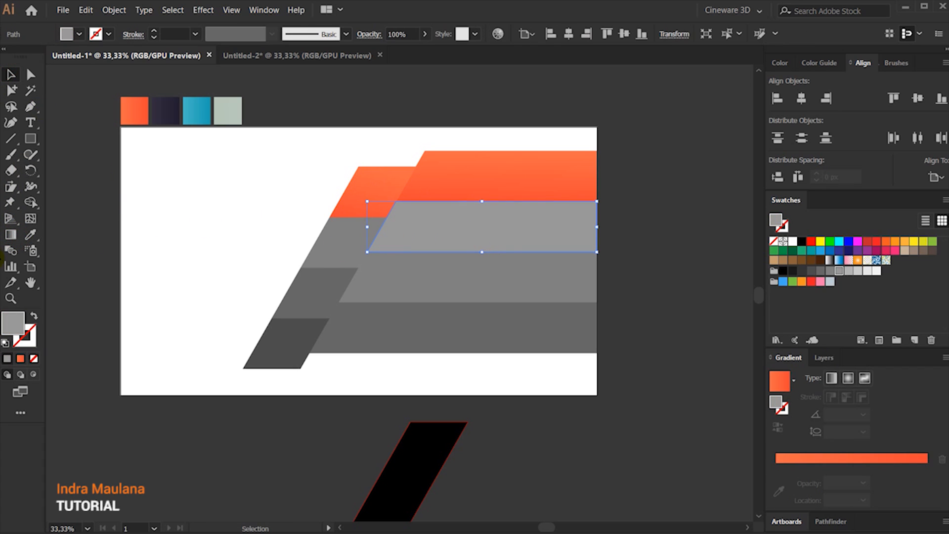
click(30, 236)
click(164, 112)
click(10, 73)
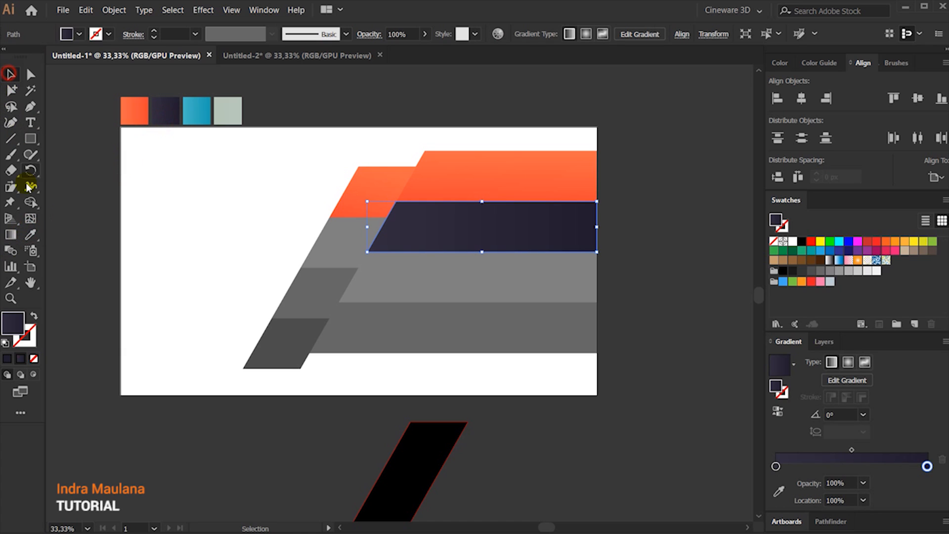
Examine the dark purple gradient's two colour stops and redirect it vertically across the second bar, from upper to lower edge.
double_click(775, 466)
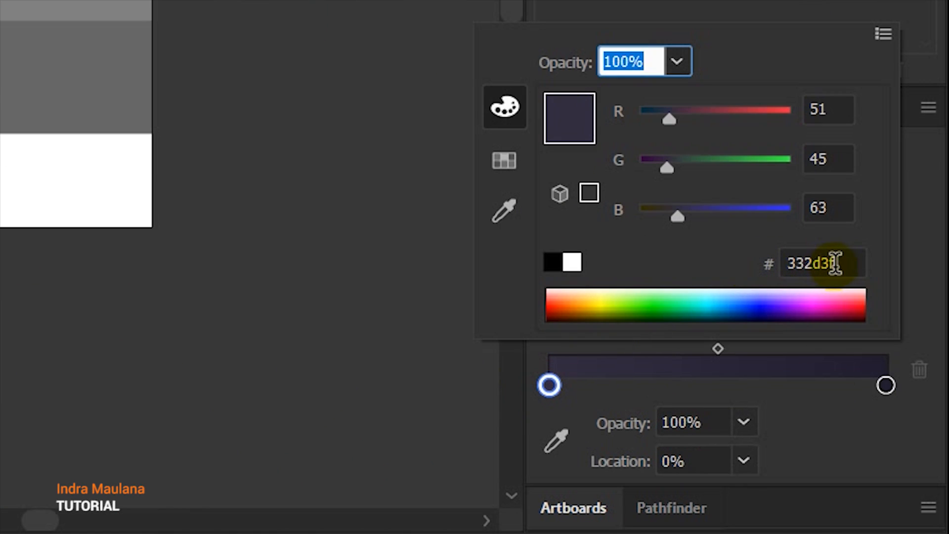
drag(902, 410, 892, 409)
drag(806, 258, 786, 262)
double_click(885, 384)
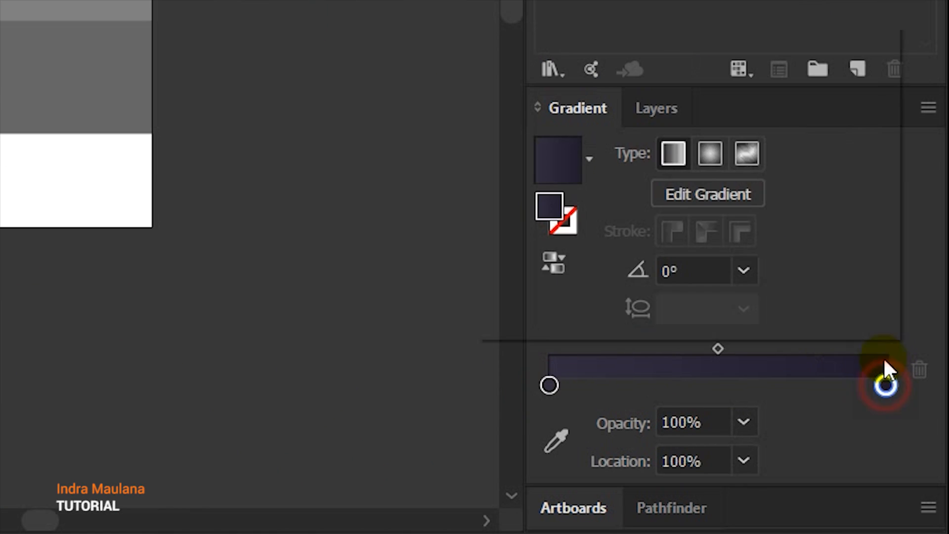
drag(843, 270, 644, 262)
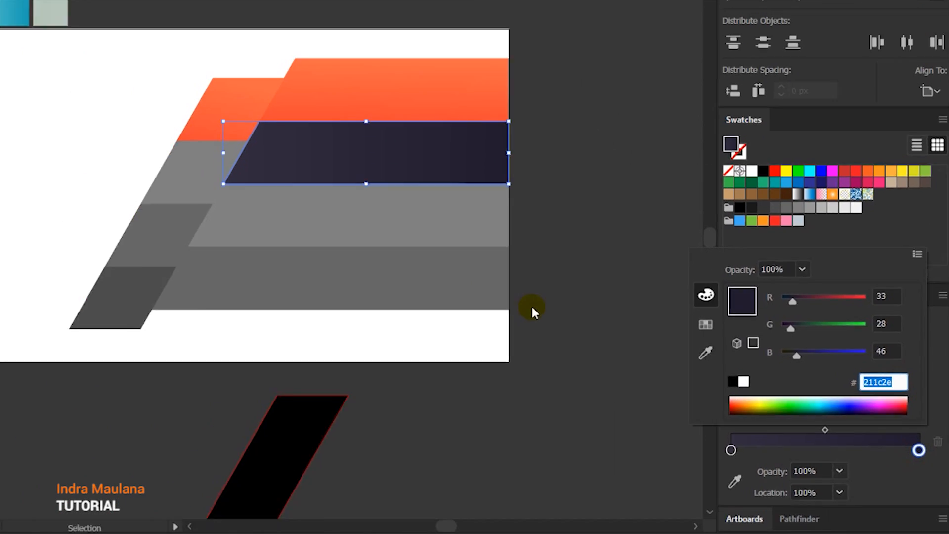
key(Escape)
click(11, 234)
drag(406, 130, 407, 186)
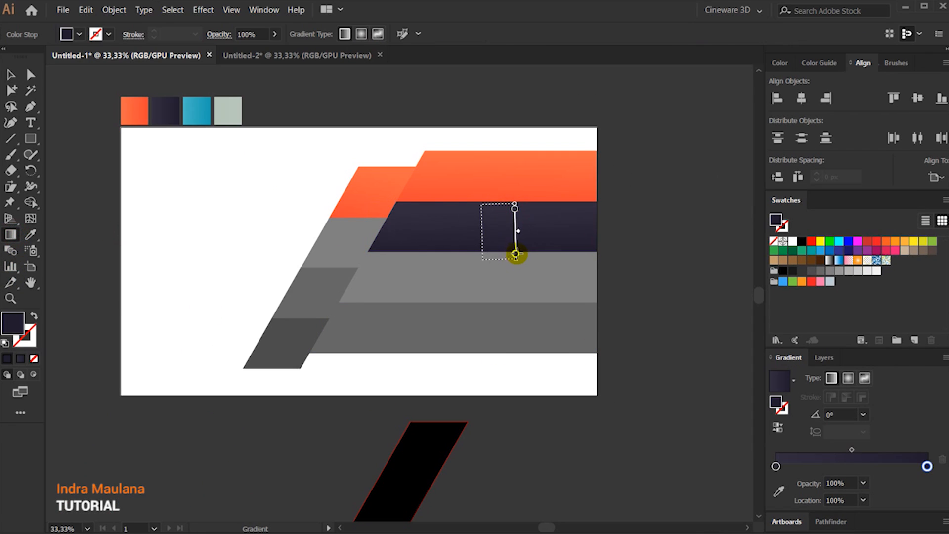
drag(516, 254, 515, 259)
click(6, 78)
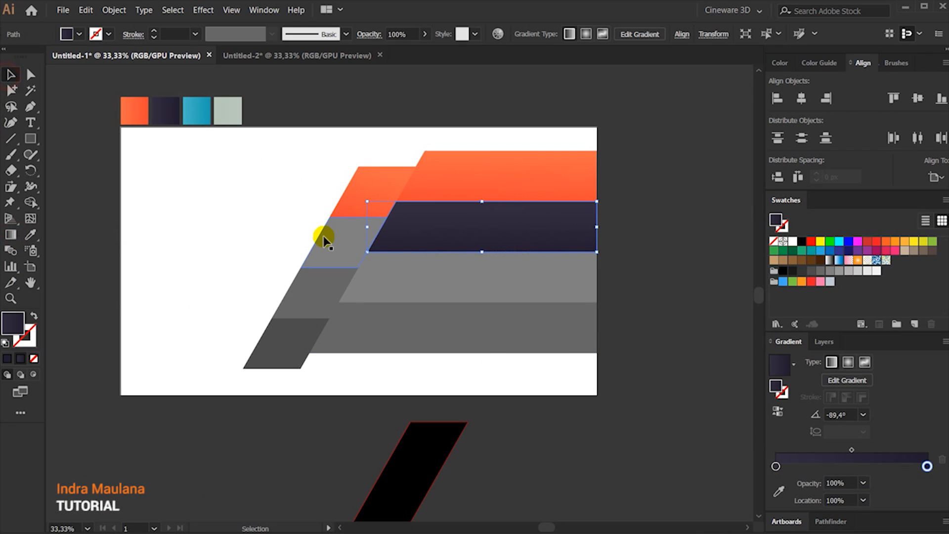
Fill the slanted band's second segment with the second bar's dark purple gradient, running from its upper to its lower edge.
click(325, 237)
click(30, 234)
click(575, 226)
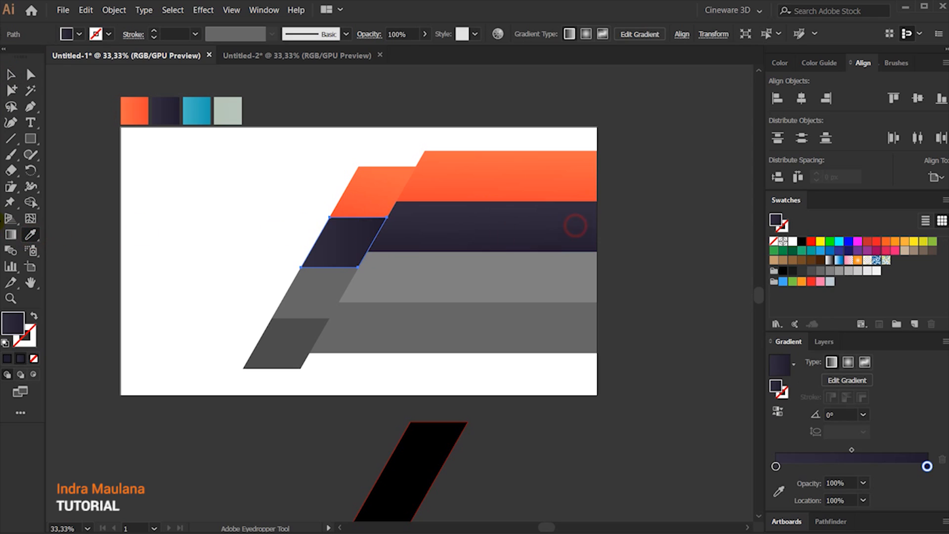
click(17, 238)
drag(355, 217, 348, 275)
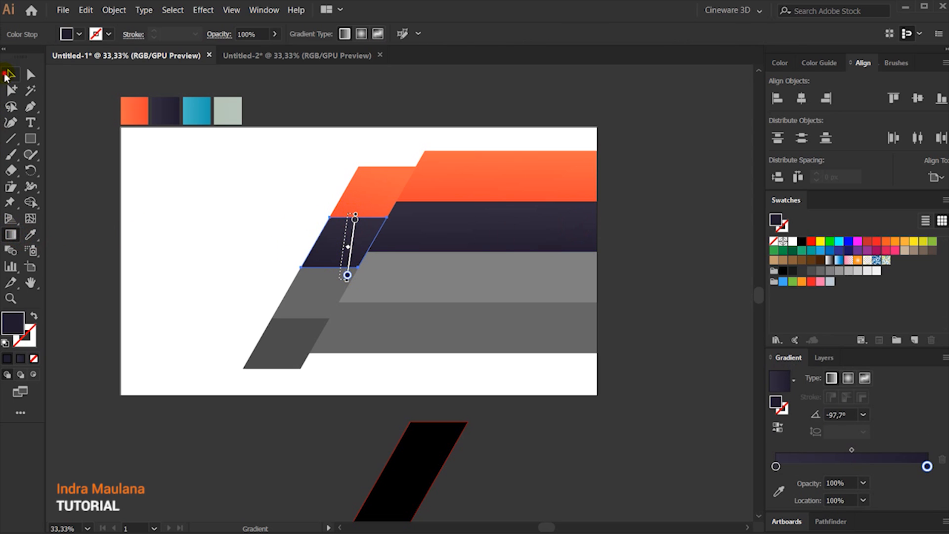
click(7, 76)
Fill the third long bar with the blue gradient sampled from the colour square above the artboard.
click(434, 275)
click(30, 234)
click(196, 111)
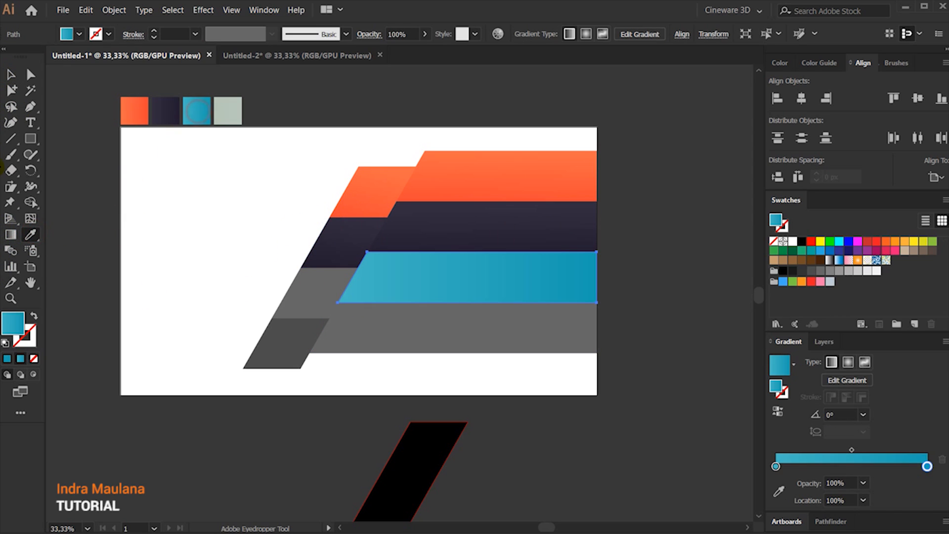
Examine the blue gradient's two colour stops and redirect it vertically across the third bar, from upper to lower edge.
double_click(775, 466)
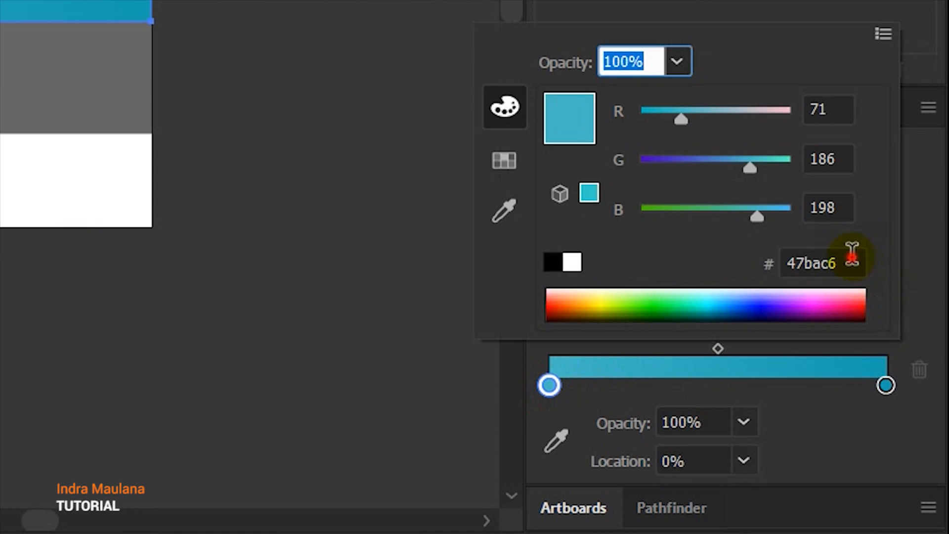
click(851, 255)
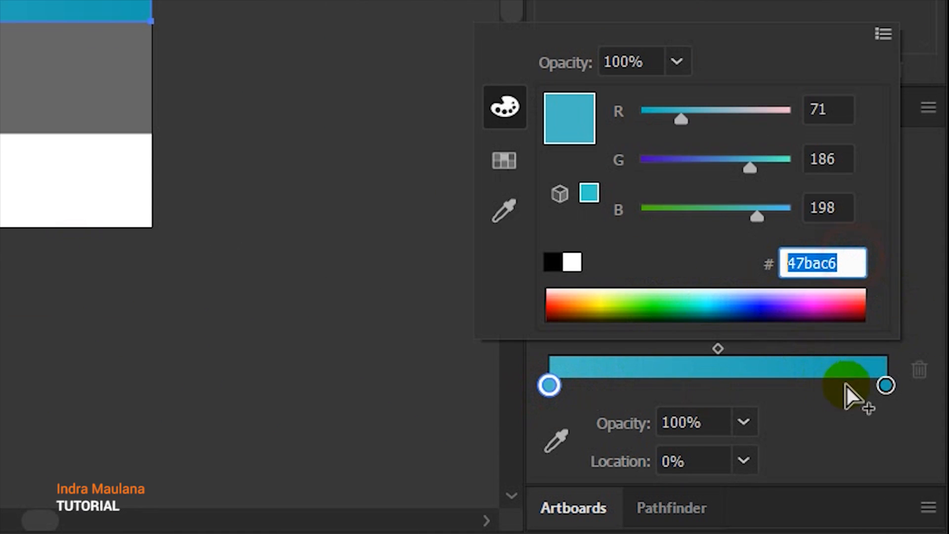
click(884, 386)
double_click(885, 385)
click(854, 263)
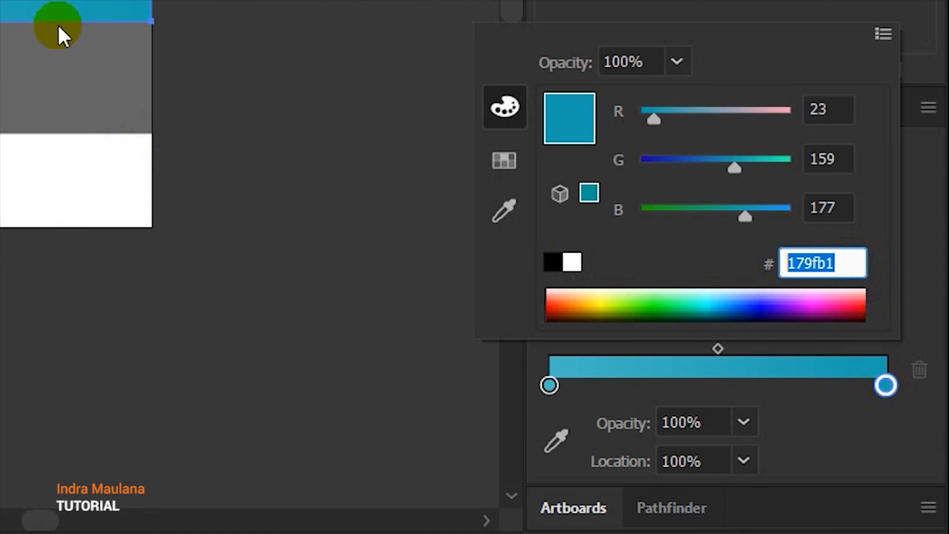
click(46, 2)
click(11, 234)
drag(491, 254, 490, 306)
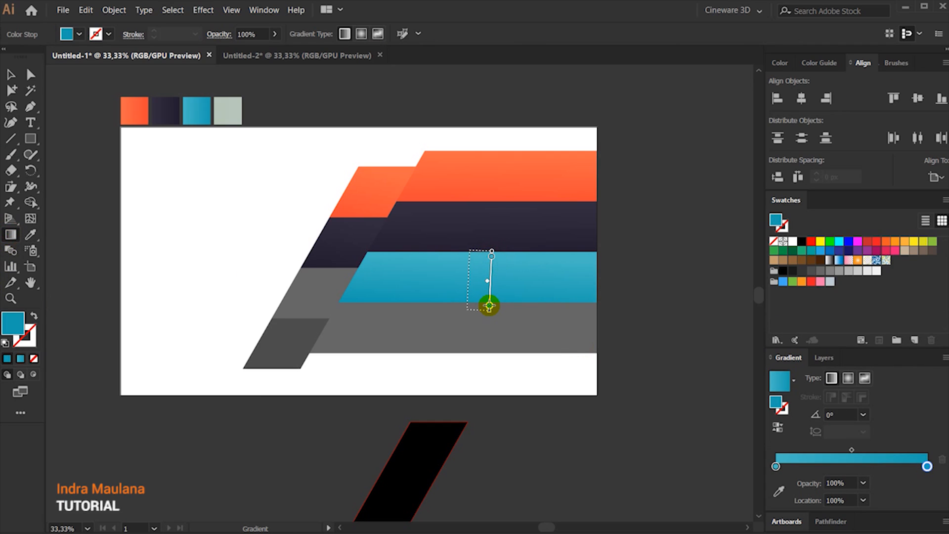
Fill the slanted band's third segment with the third bar's blue gradient, running from its upper to its lower edge.
click(11, 75)
click(314, 291)
click(30, 234)
click(405, 282)
click(11, 234)
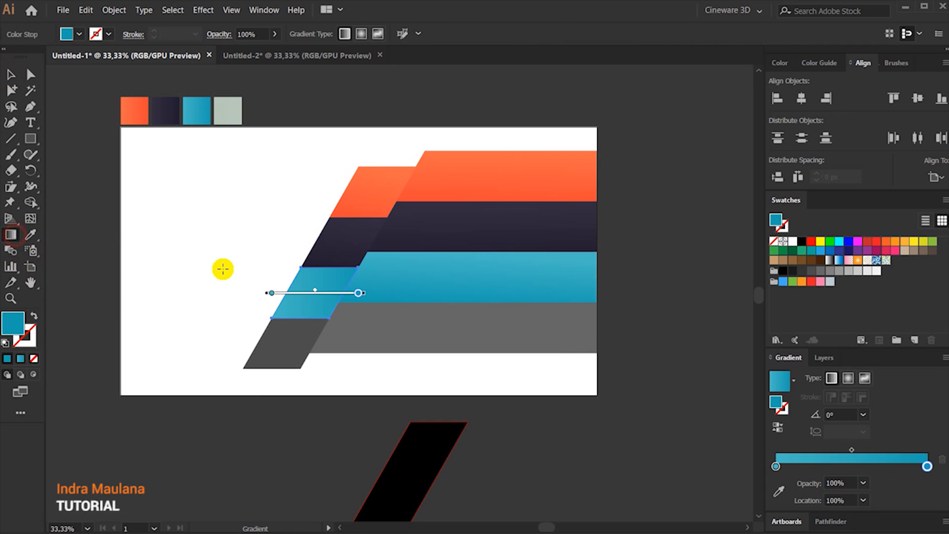
drag(316, 270, 304, 327)
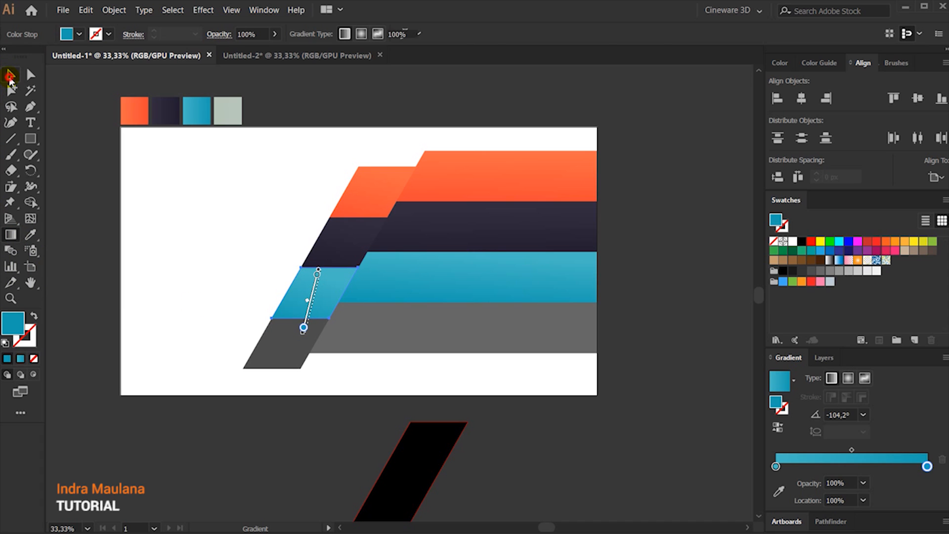
Fill the fourth long bar with the grey-green gradient sampled from the colour square above the artboard.
click(10, 76)
click(456, 318)
click(31, 234)
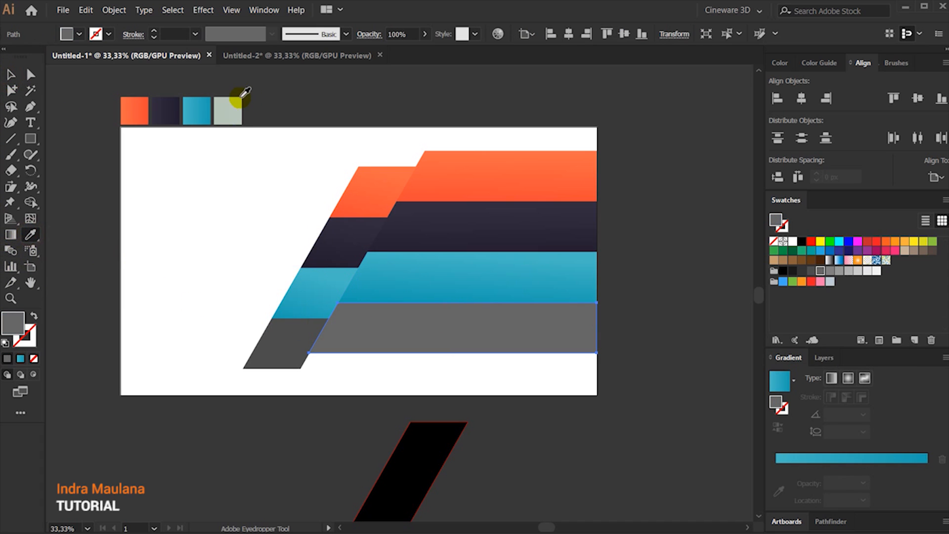
click(230, 107)
Examine the grey-green gradient's two colour stops and redirect it vertically across the fourth bar, from upper to lower edge.
double_click(546, 384)
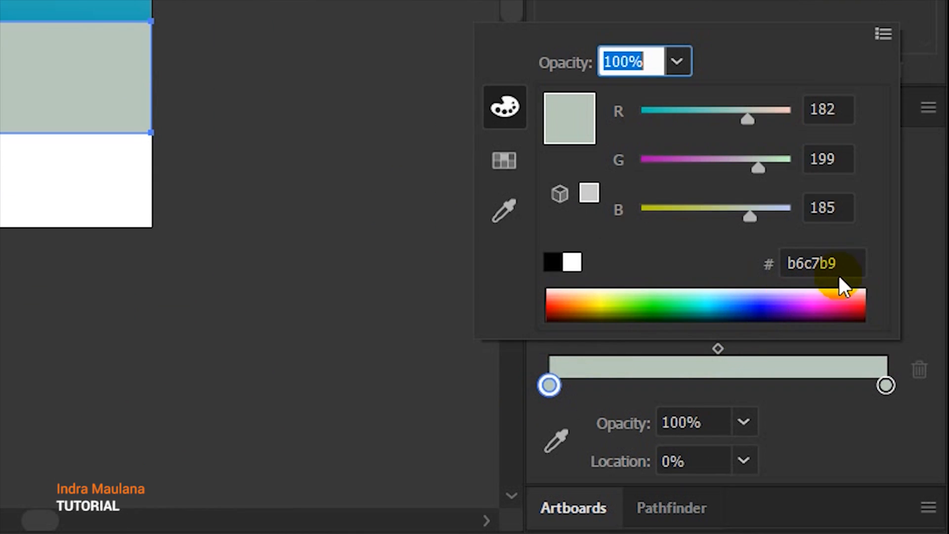
double_click(829, 263)
double_click(885, 385)
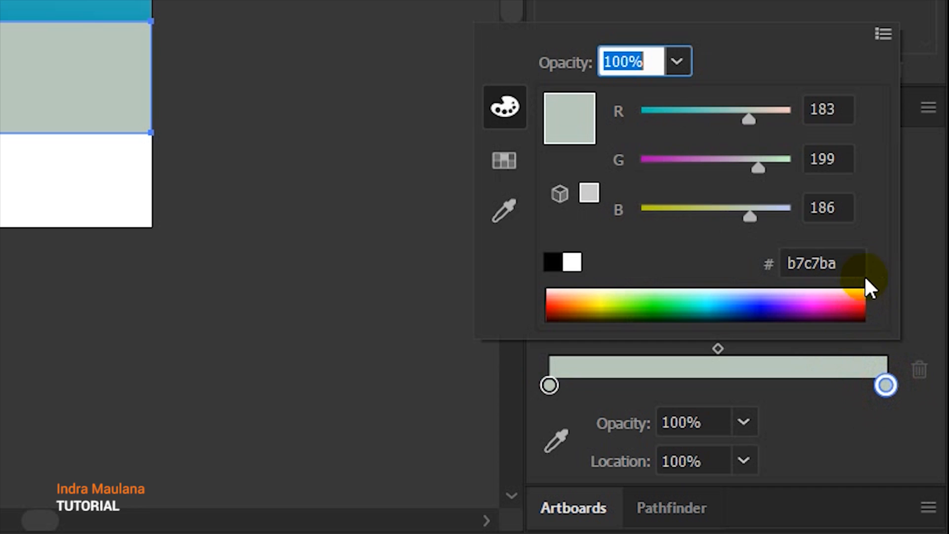
double_click(830, 263)
key(Return)
key(g)
drag(439, 307, 438, 355)
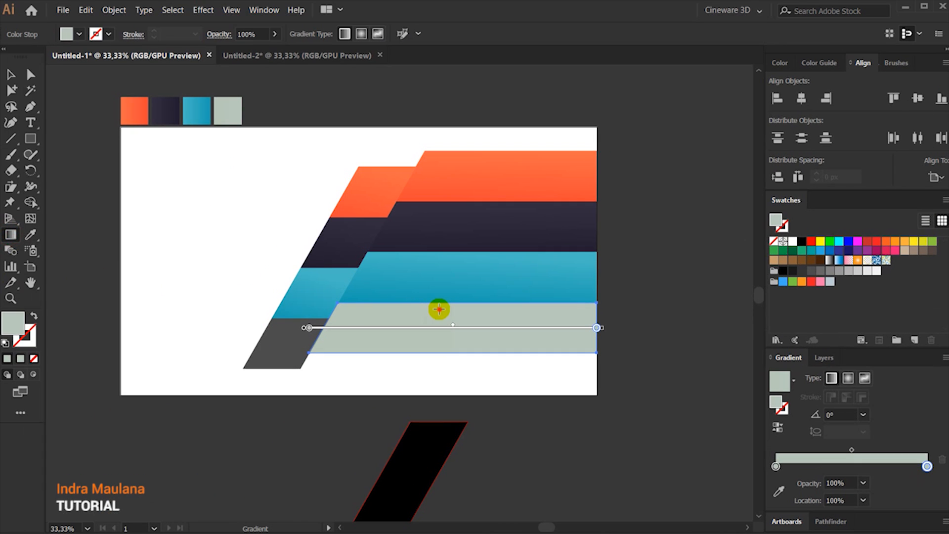
drag(490, 306, 488, 352)
Tint the fourth bar's upper gradient stop pale blue with blue at 209 and slightly more green, and redraw the gradient vertically.
double_click(775, 467)
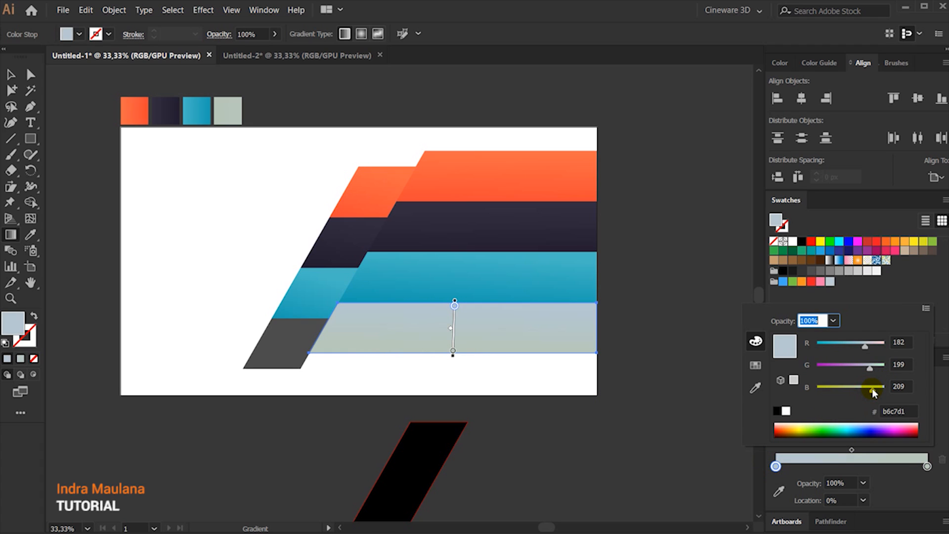
click(538, 322)
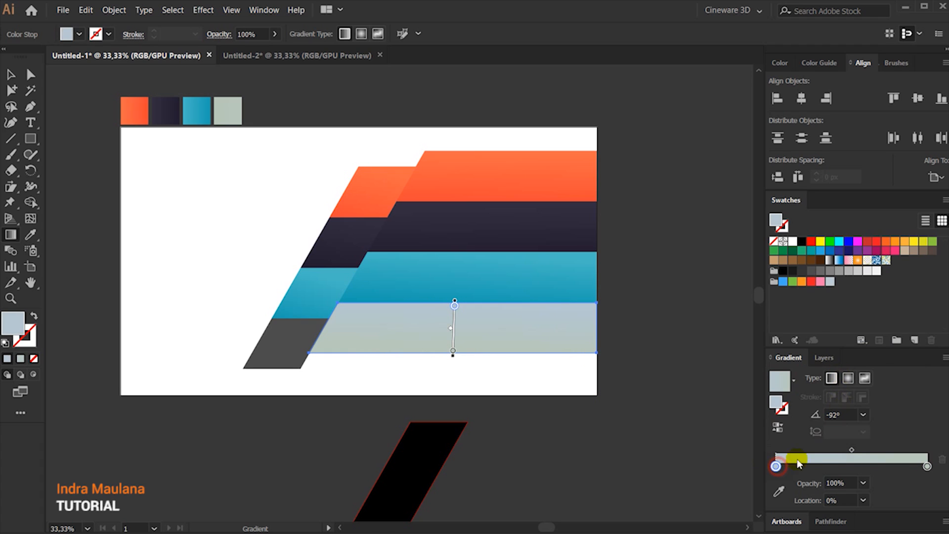
drag(871, 371, 875, 372)
click(552, 391)
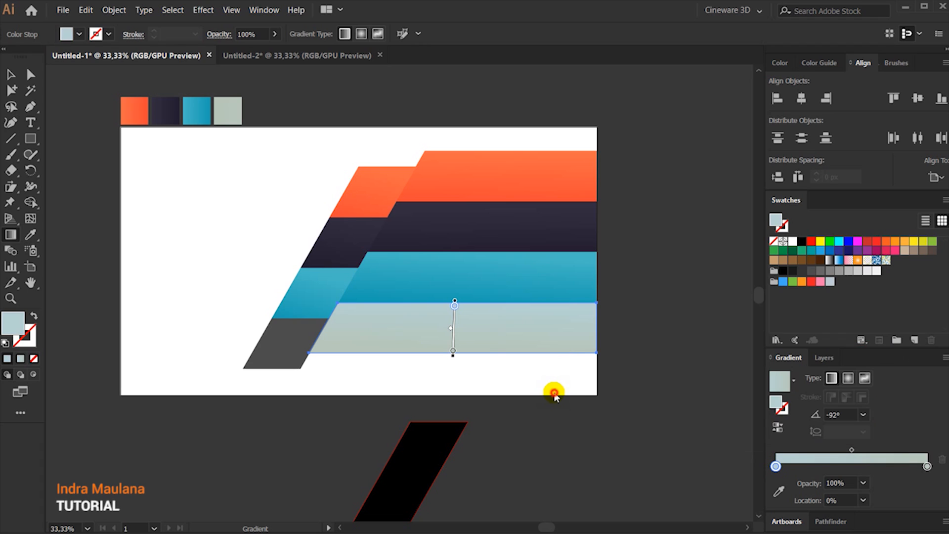
drag(479, 303, 476, 355)
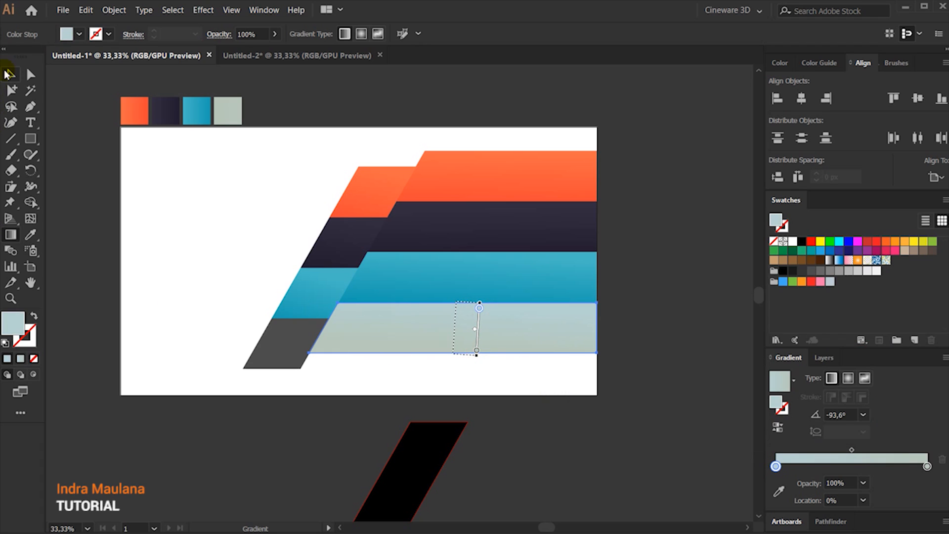
Fill the slanted band's fourth segment with the fourth bar's pale blue-to-grey-green gradient, running from its upper to its lower edge.
click(8, 74)
click(260, 346)
click(30, 235)
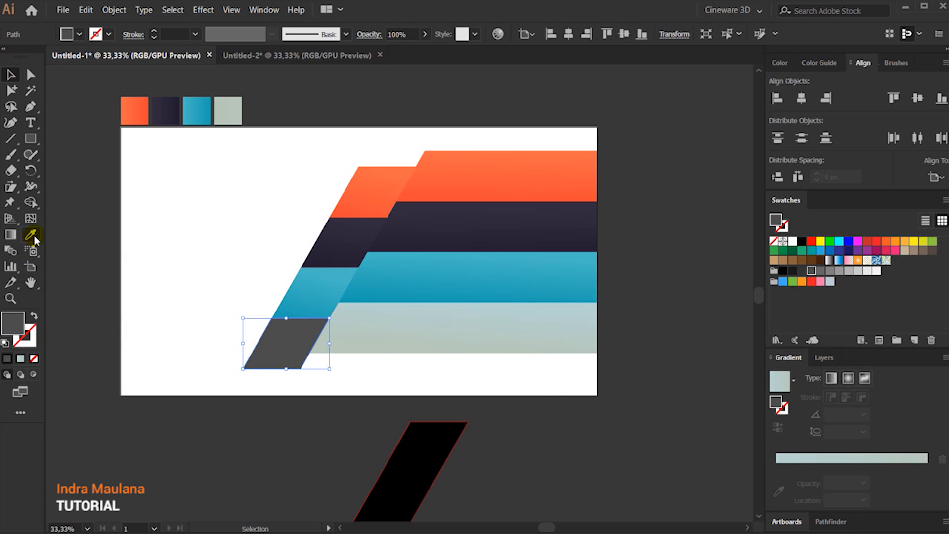
click(426, 327)
key(g)
mouse_move(301, 311)
mouse_down()
mouse_move(286, 363)
mouse_move(282, 319)
mouse_move(276, 369)
mouse_up()
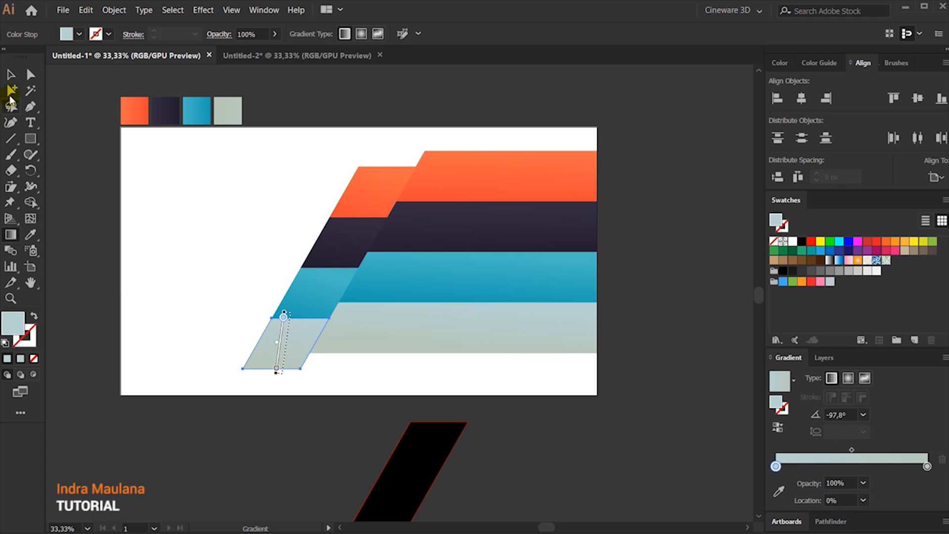
key(v)
click(483, 121)
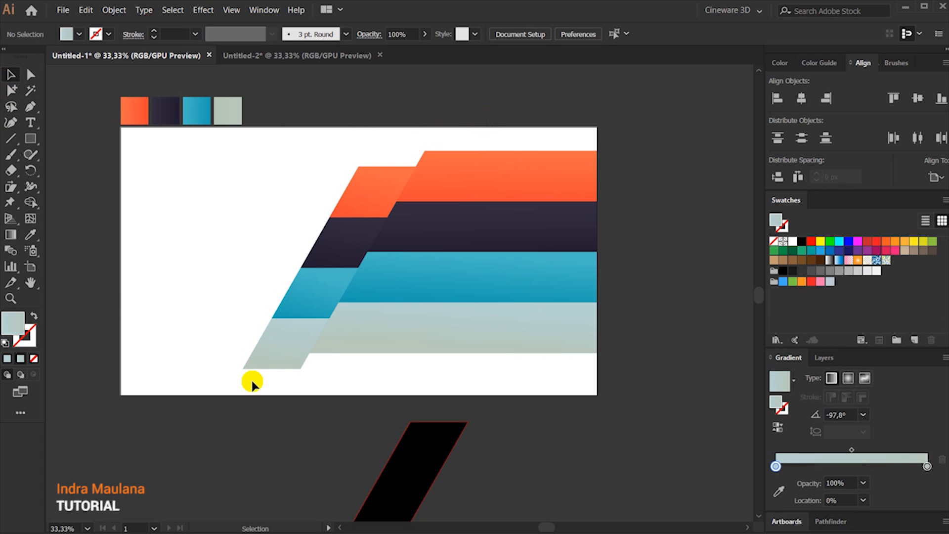
click(527, 175)
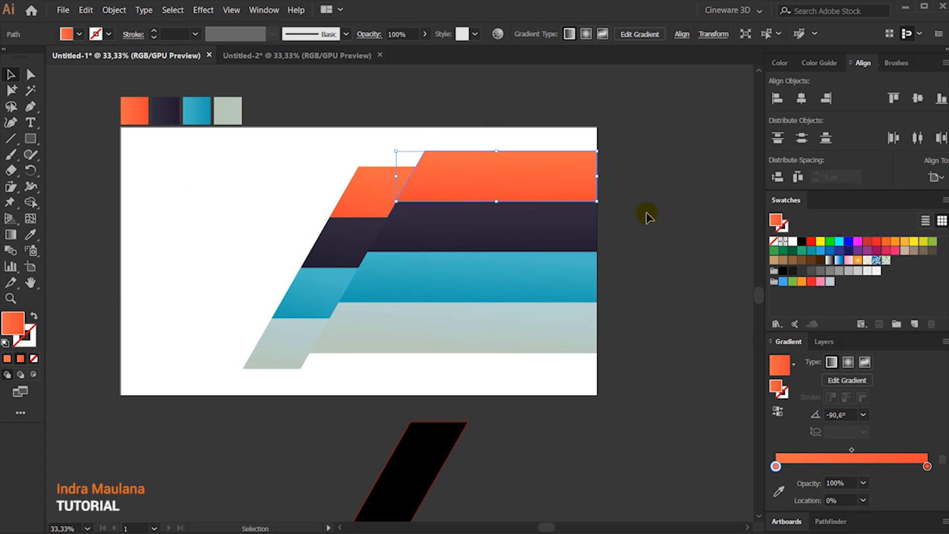
click(664, 128)
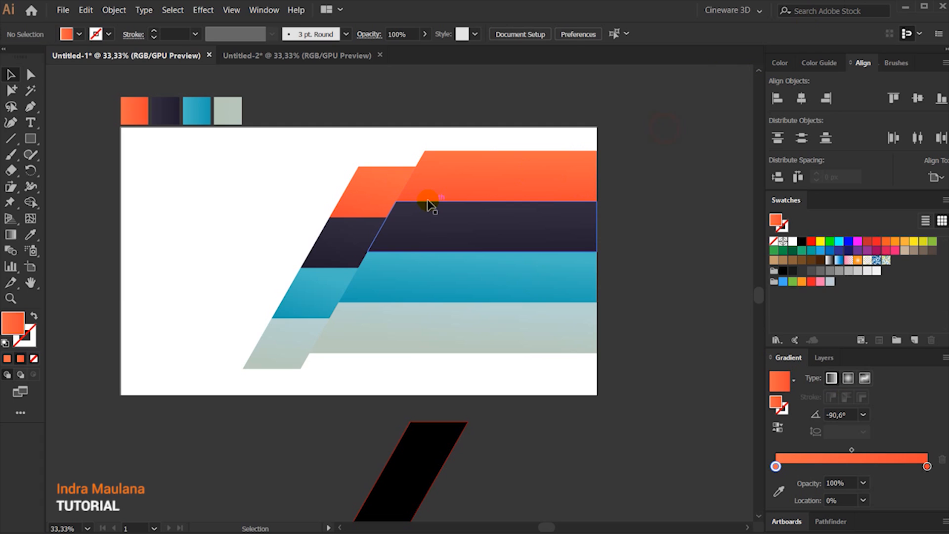
click(485, 236)
drag(314, 372, 290, 360)
click(512, 117)
Shift the second bar's first gradient stop slightly inward and add a black stop (000000) at 0.04% at the gradient's start.
click(486, 228)
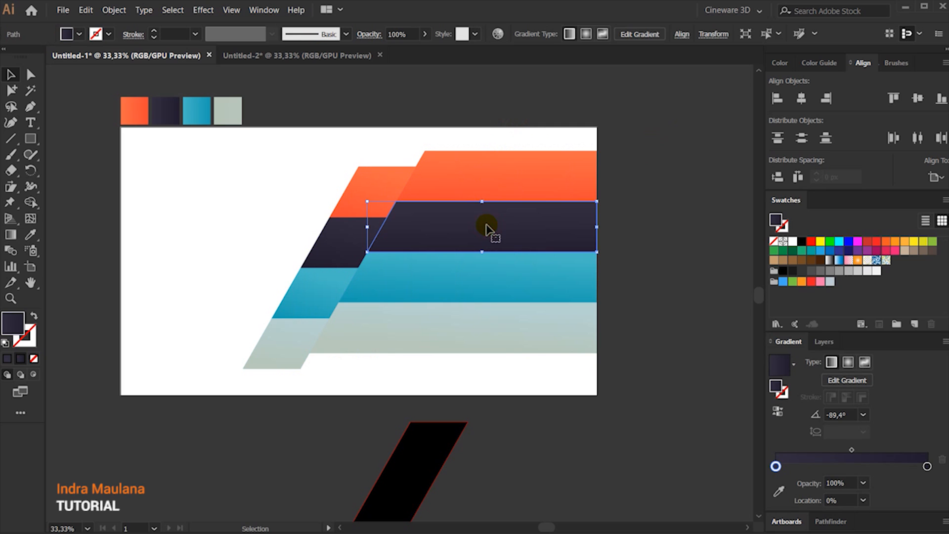
scroll(663, 253, up, 1)
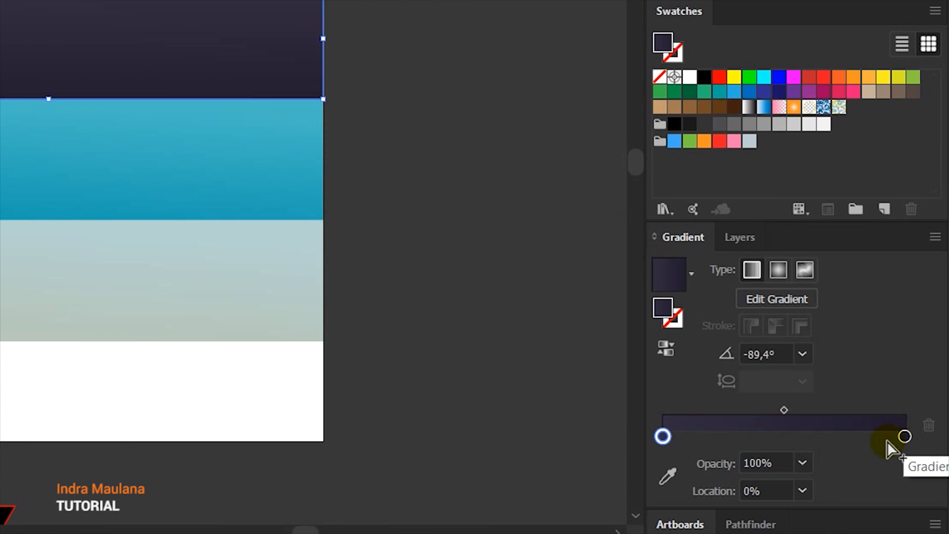
drag(663, 436, 684, 436)
click(663, 437)
double_click(662, 436)
click(668, 349)
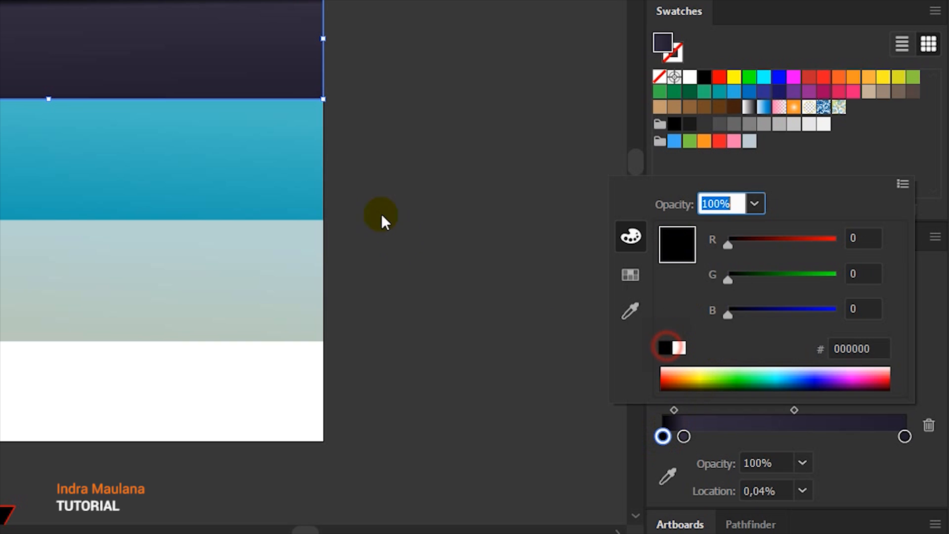
click(399, 103)
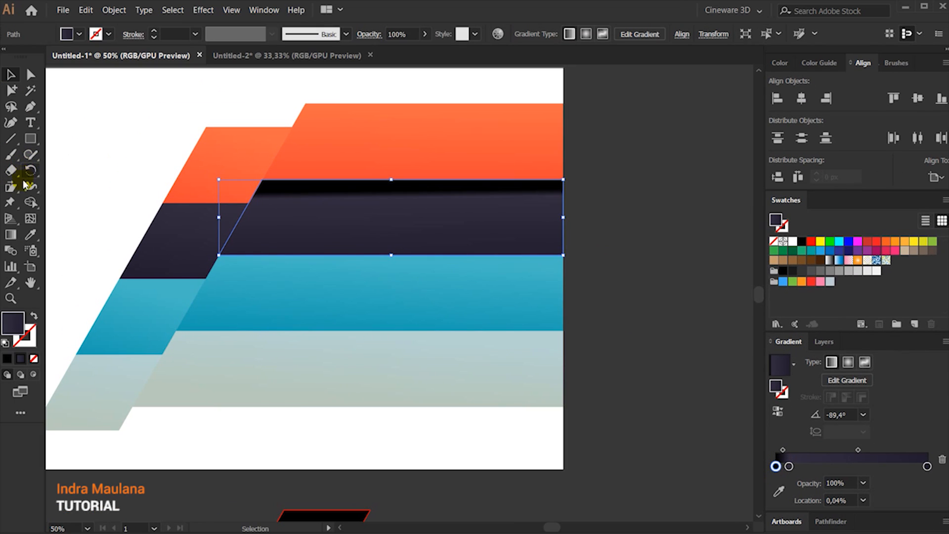
Redraw the second bar's gradient vertically from just above its upper edge, forming a thin black shadow beneath the orange bar.
click(11, 235)
mouse_move(416, 237)
mouse_down()
mouse_move(421, 182)
mouse_move(416, 252)
mouse_up()
drag(439, 184, 438, 253)
scroll(421, 189, up, 5)
drag(511, 174, 508, 148)
scroll(499, 182, down, 5)
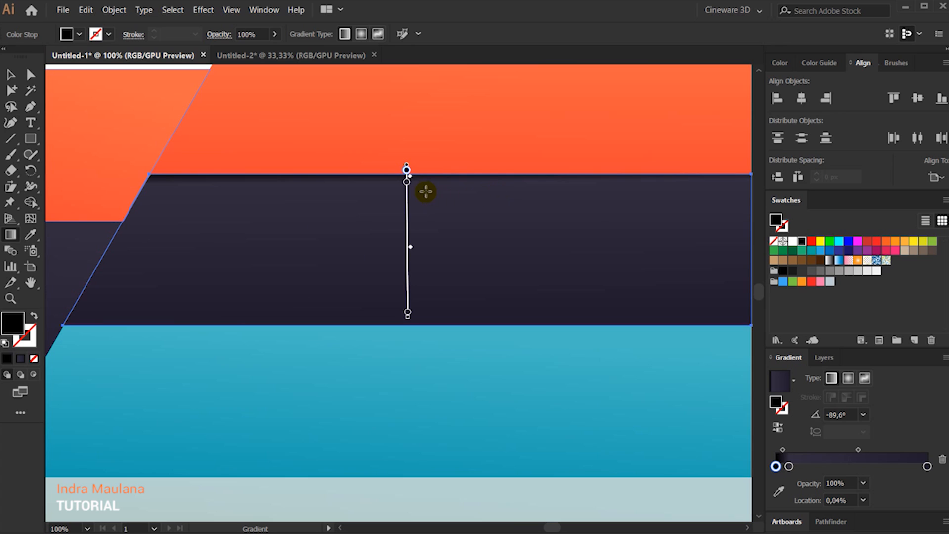
scroll(407, 190, up, 2)
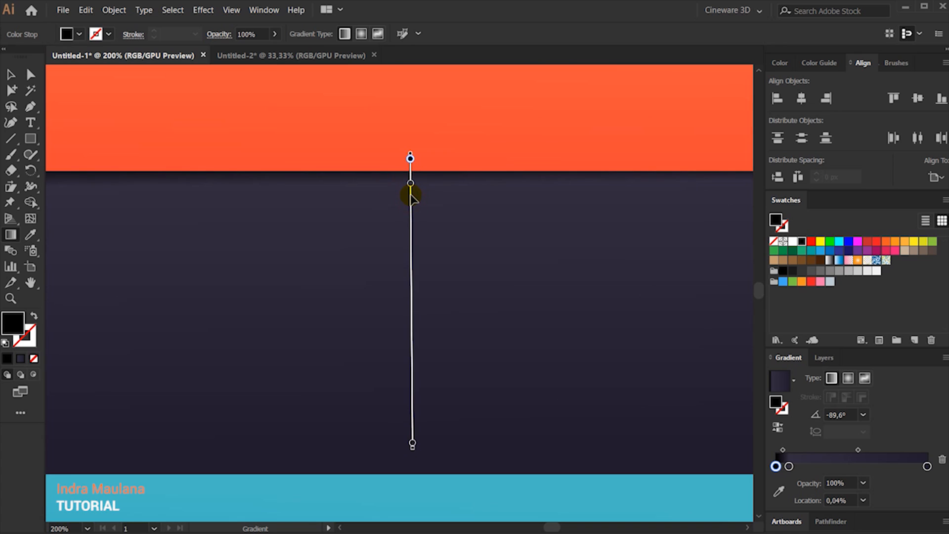
scroll(563, 204, down, 1)
scroll(562, 203, down, 4)
key(v)
click(66, 97)
Copy the second bar's shadowed gradient onto the slanted band's second segment and redraw it vertically from just above its upper edge.
scroll(186, 167, up, 1)
click(340, 306)
drag(368, 225, 282, 225)
click(30, 234)
click(457, 252)
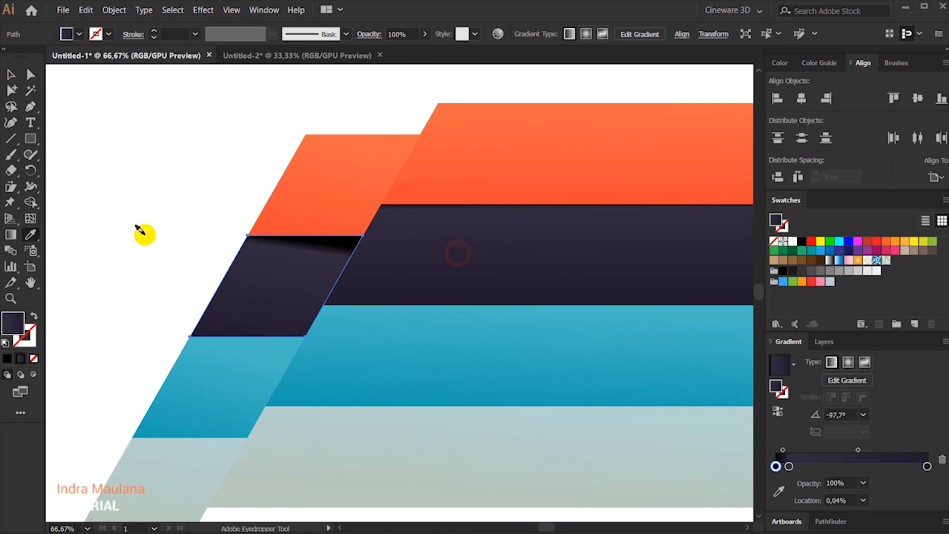
scroll(148, 236, up, 3)
click(9, 234)
drag(589, 348, 626, 491)
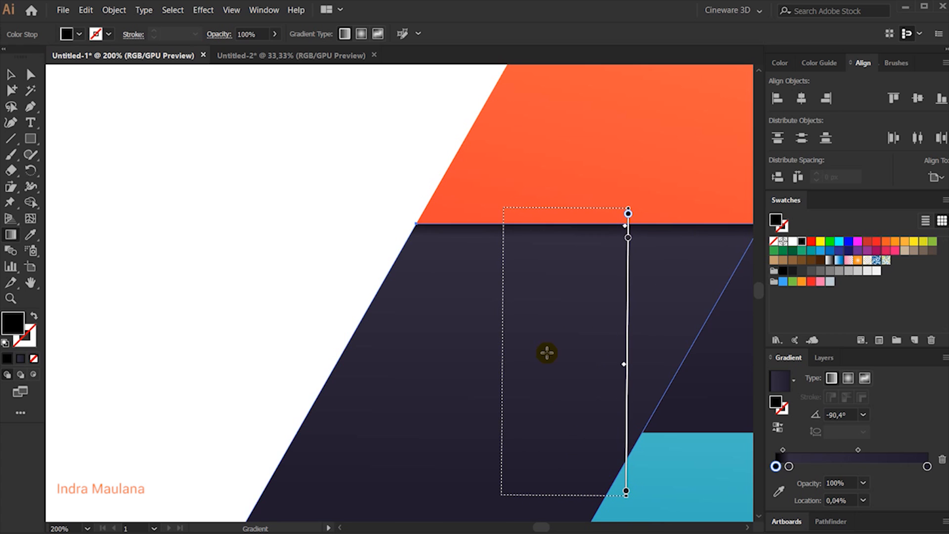
scroll(546, 353, down, 3)
ctrl+click(421, 303)
drag(438, 361, 212, 198)
scroll(238, 224, down, 1)
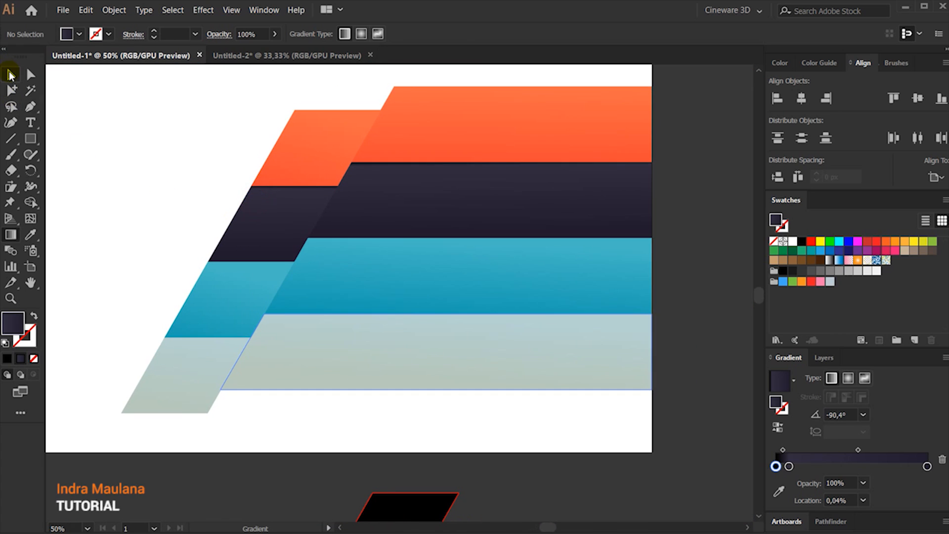
Move the third bar's first gradient stop to 8.66% and add a black stop (000000) at 1.43%.
click(11, 75)
click(407, 288)
click(775, 483)
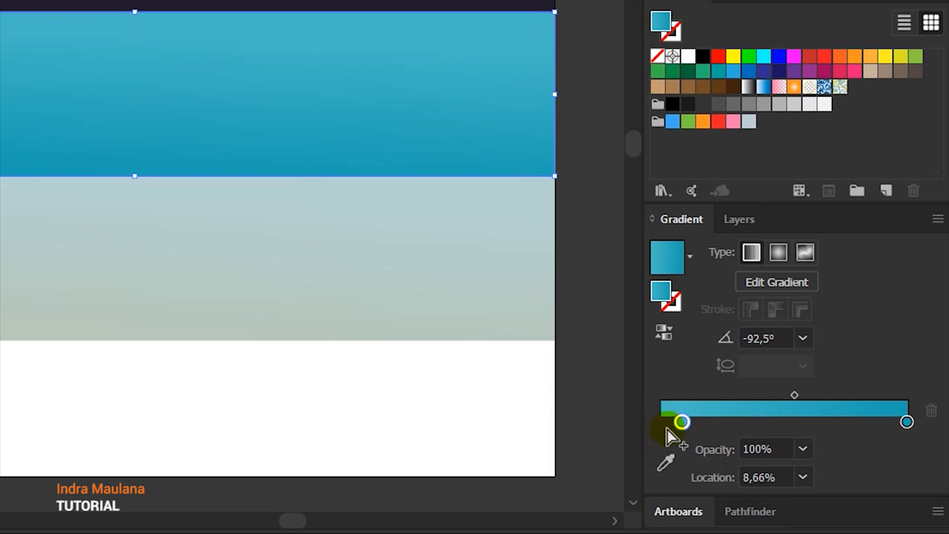
double_click(662, 424)
click(662, 332)
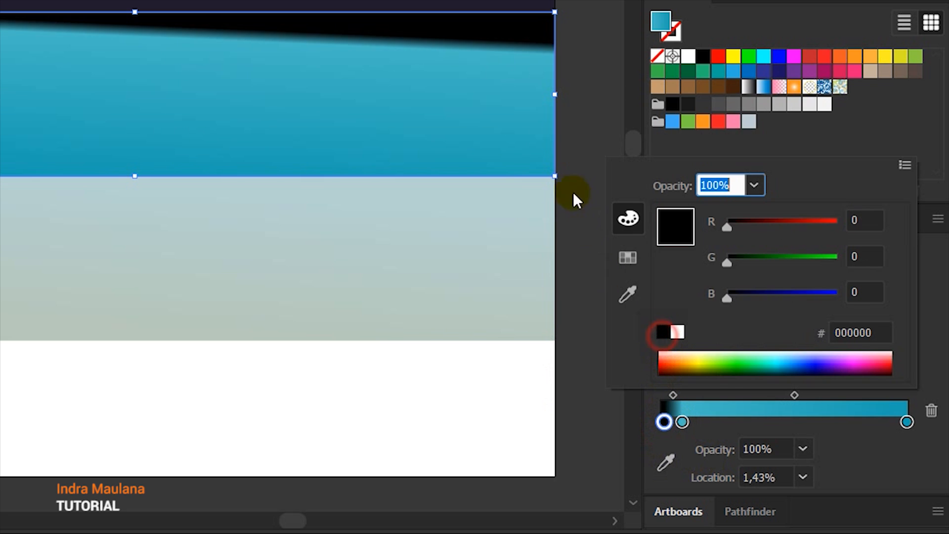
click(570, 95)
Redraw the third bar's gradient vertically at -90° and raise it slightly to narrow the black shadow along its upper edge.
key(g)
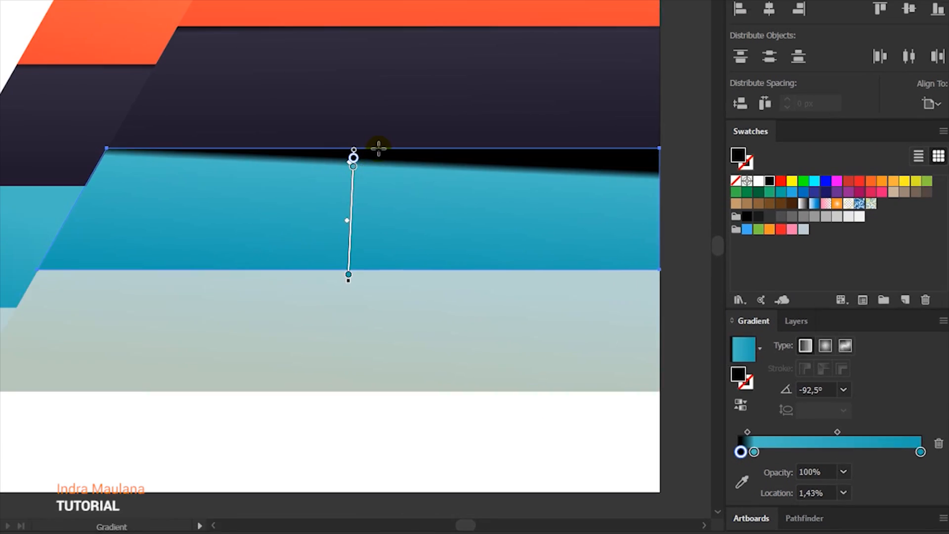
drag(378, 148, 374, 283)
drag(473, 326, 473, 327)
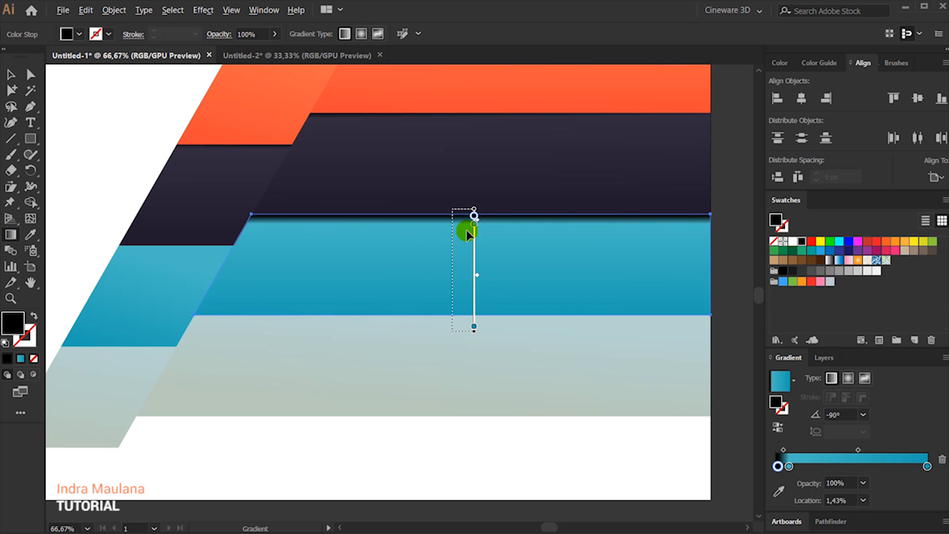
scroll(467, 230, up, 1)
drag(475, 236, 473, 232)
scroll(470, 280, down, 2)
Copy the third bar's shadowed blue gradient onto the slanted band's third segment and redraw it from upper to lower edge.
ctrl+click(238, 289)
drag(231, 290, 214, 366)
key(i)
click(359, 275)
scroll(182, 325, up, 2)
click(11, 235)
mouse_move(326, 207)
mouse_down()
mouse_move(303, 360)
mouse_move(327, 380)
mouse_move(326, 362)
mouse_up()
click(328, 239)
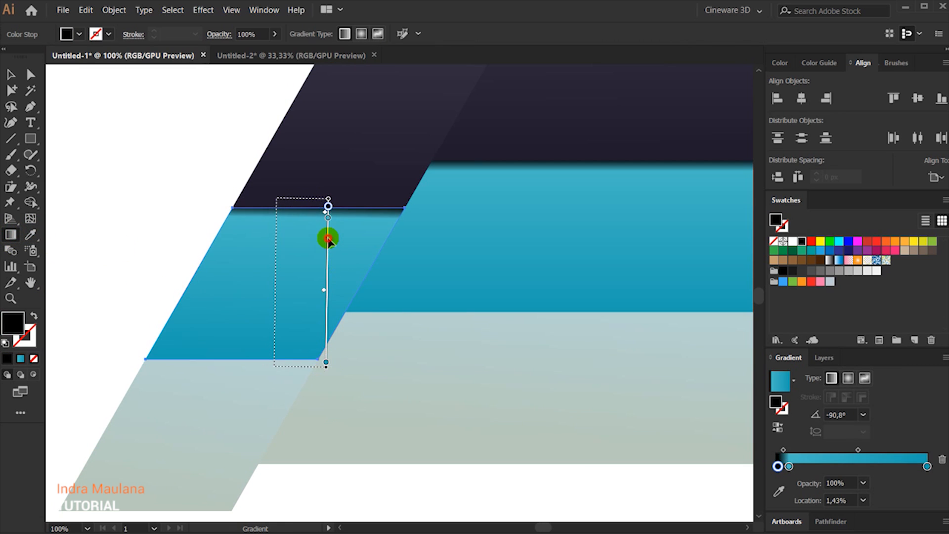
drag(328, 239, 328, 235)
scroll(278, 260, down, 3)
ctrl+click(187, 262)
Tighten the third bar's upper shadow by moving its light blue gradient stop to 6.77%.
scroll(230, 272, up, 1)
scroll(143, 392, down, 1)
scroll(347, 295, up, 1)
scroll(464, 296, up, 2)
ctrl+click(459, 284)
scroll(398, 218, up, 3)
drag(401, 221, 402, 200)
scroll(421, 252, down, 5)
ctrl+click(654, 207)
Tighten the shadow on the slanted band's third segment by moving its light blue gradient stop closer to the upper edge.
scroll(251, 327, up, 1)
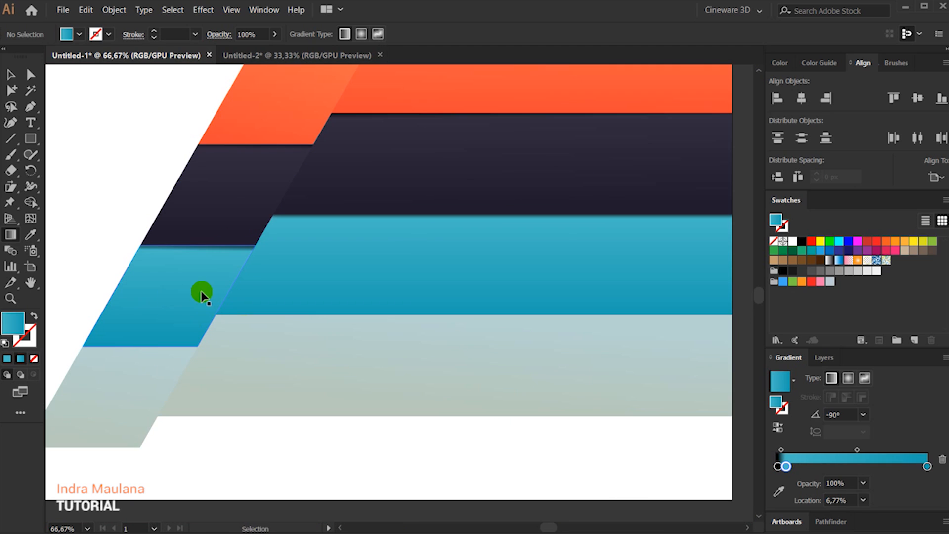
ctrl+click(201, 292)
scroll(184, 242, up, 4)
drag(119, 276, 118, 262)
scroll(212, 270, down, 7)
ctrl+click(150, 227)
Move the fourth bar's first gradient stop to 7.97% and add a black stop at 1.08%.
ctrl+click(242, 314)
scroll(243, 314, up, 2)
drag(777, 466, 787, 466)
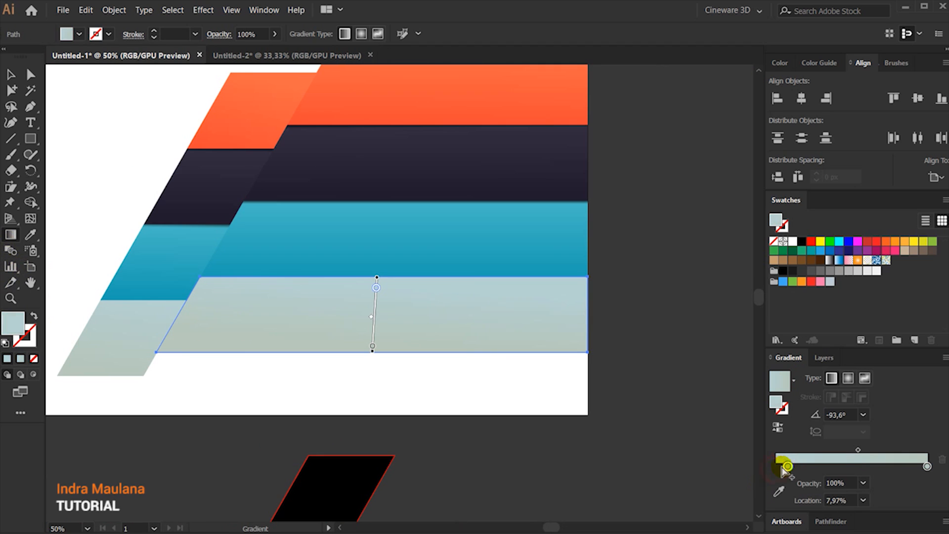
double_click(777, 466)
click(777, 411)
Redraw the fourth bar's gradient vertically from its upper edge and raise it slightly to narrow the black shadow.
scroll(377, 272, up, 2)
drag(430, 268, 430, 459)
drag(430, 310, 430, 306)
scroll(430, 308, down, 2)
Copy the fourth bar's shadowed gradient onto the slanted band's fourth segment, redraw it vertically and narrow the shadow at its upper edge.
ctrl+click(144, 348)
key(i)
click(606, 346)
scroll(123, 354, up, 3)
click(11, 234)
drag(272, 268, 271, 469)
drag(271, 328, 271, 322)
scroll(204, 298, up, 3)
drag(229, 234, 235, 227)
scroll(247, 233, down, 5)
key(v)
click(160, 247)
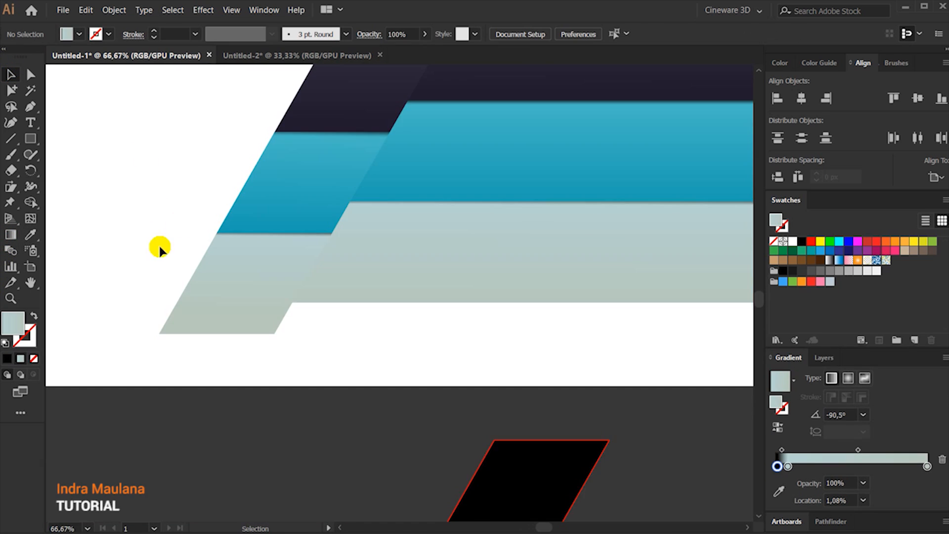
Remove the red stroke from the separate black slanted band below the artboard.
scroll(192, 444, down, 2)
drag(165, 397, 192, 389)
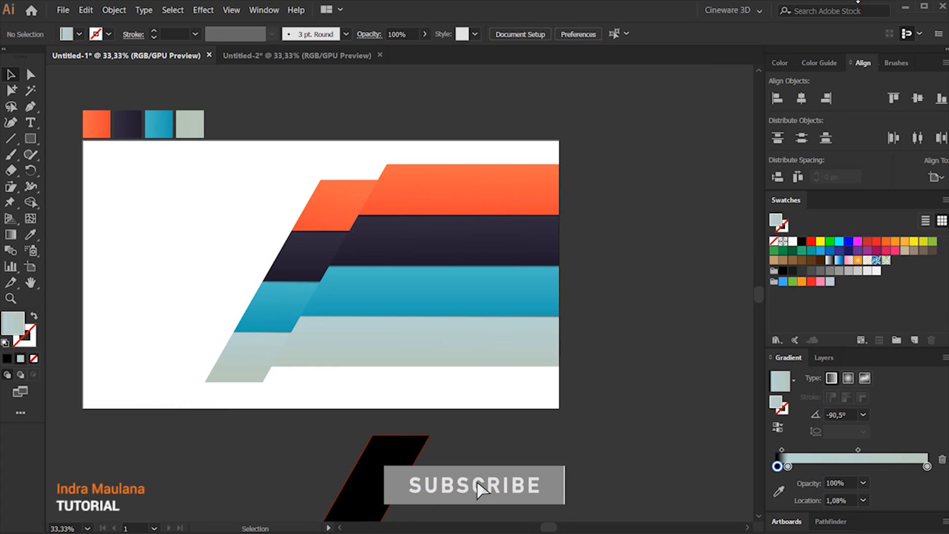
drag(457, 433, 564, 305)
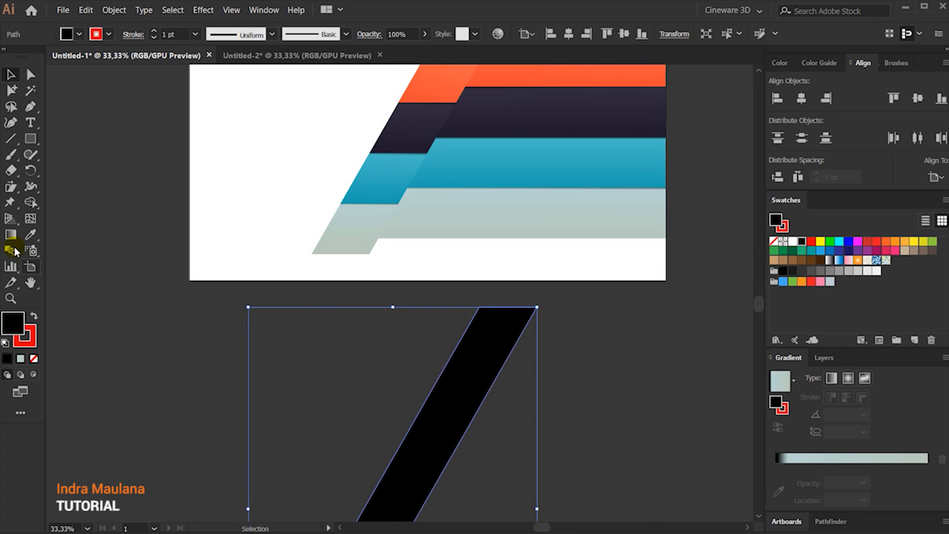
click(111, 34)
click(4, 59)
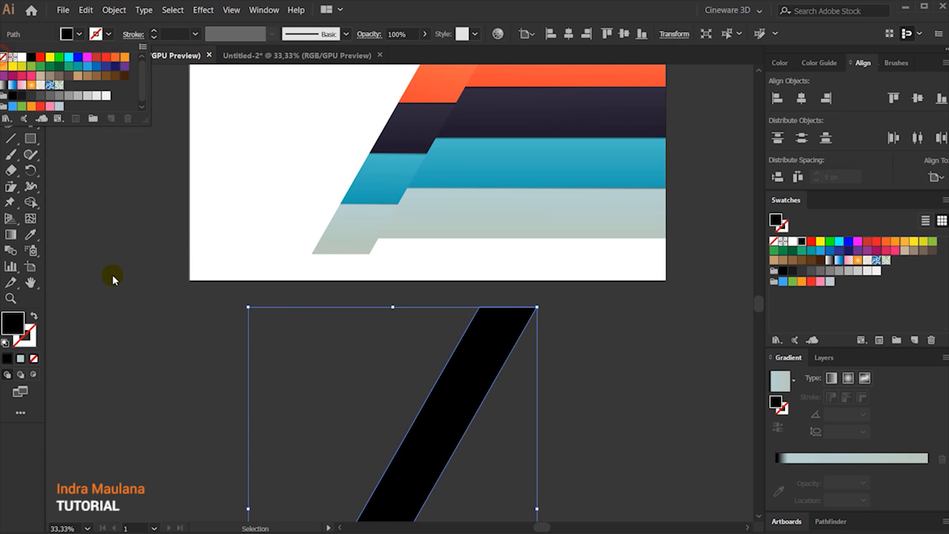
Place a copy of the separate black slanted band directly over the coloured slanted band on the artboard.
click(119, 300)
drag(345, 319, 307, 460)
drag(447, 456, 441, 155)
drag(311, 198, 318, 203)
scroll(437, 148, up, 3)
drag(458, 144, 426, 208)
key(ctrl+z)
click(373, 121)
scroll(372, 121, down, 3)
drag(275, 205, 319, 202)
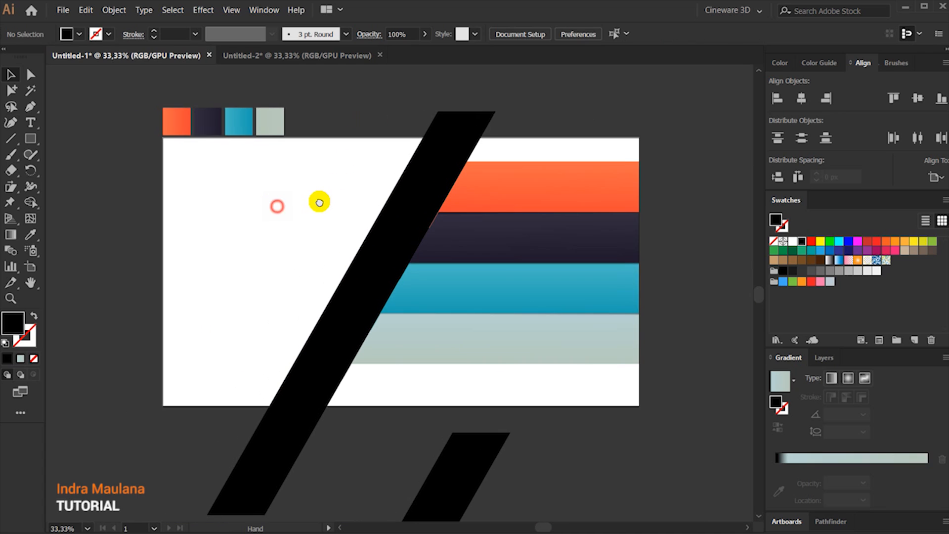
Fill the black band over the coloured segments with the white-to-black linear gradient.
scroll(294, 241, up, 1)
drag(313, 235, 277, 250)
scroll(455, 191, up, 2)
drag(484, 195, 502, 234)
scroll(459, 201, up, 1)
scroll(474, 228, down, 5)
scroll(407, 260, up, 1)
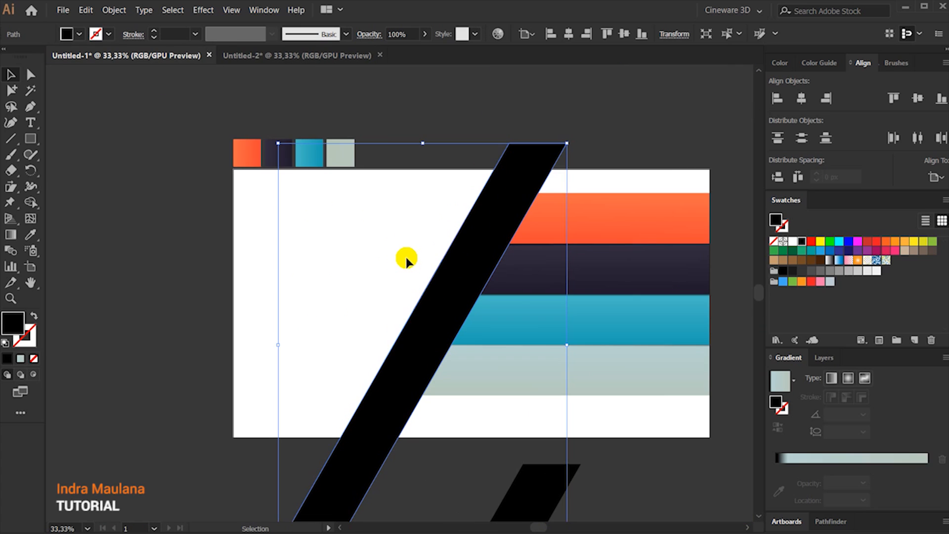
click(793, 380)
scroll(711, 413, up, 1)
click(704, 407)
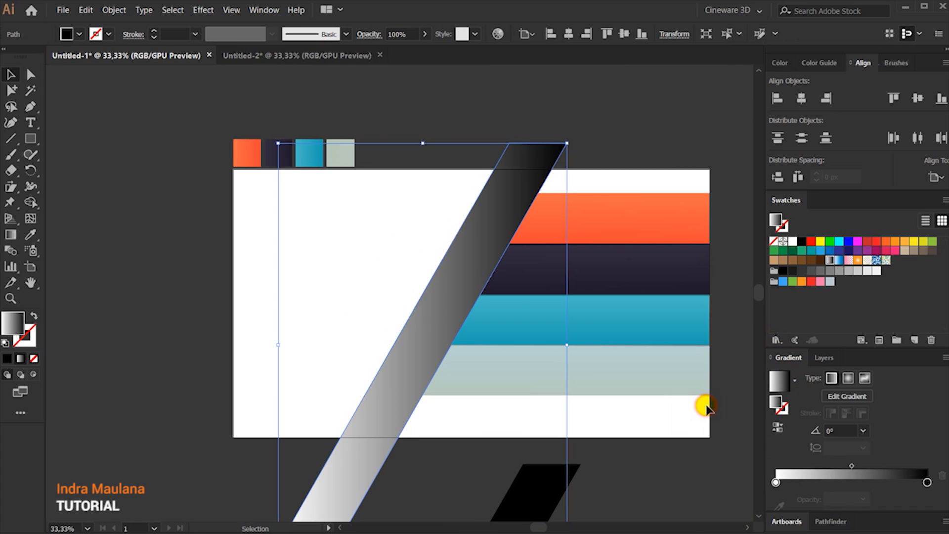
Set the gradient band's blending mode to Multiply.
click(368, 34)
click(250, 57)
click(259, 102)
click(320, 311)
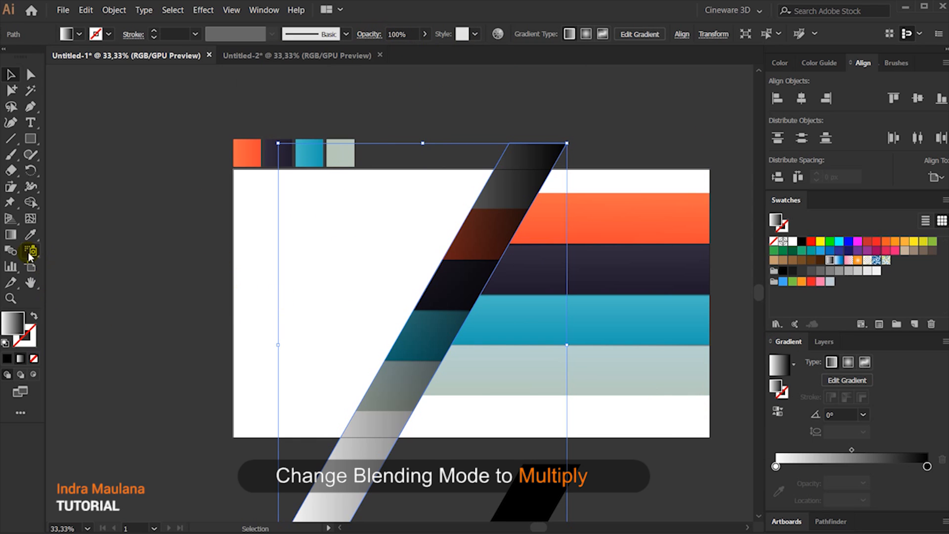
Redraw the shading band's gradient across its width at about -29.2° so it darkens toward the horizontal bars.
key(g)
scroll(515, 282, up, 1)
mouse_move(460, 269)
mouse_down()
mouse_move(495, 277)
mouse_move(514, 299)
mouse_up()
drag(427, 286, 502, 329)
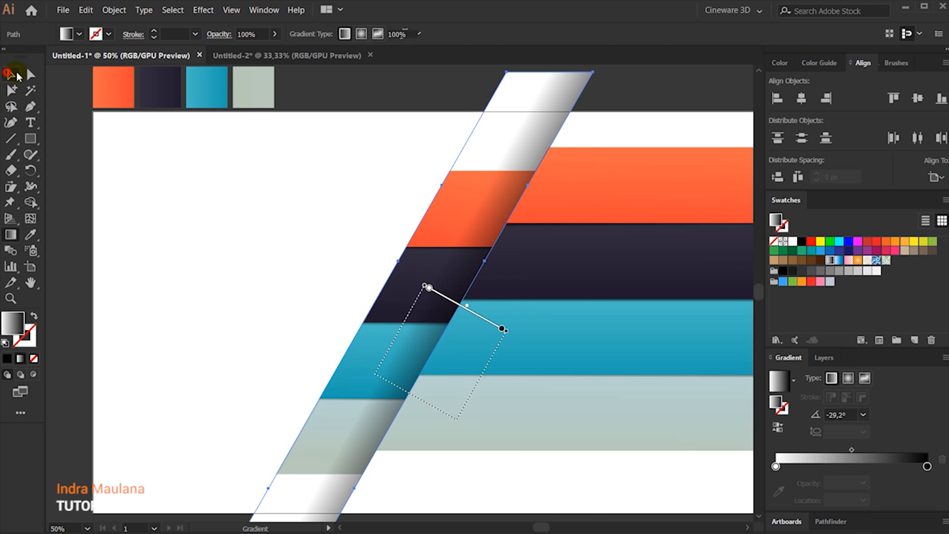
click(7, 75)
drag(370, 66, 323, 86)
Shorten the shading band along its slant so both ends meet the artboard's upper and lower edges.
click(28, 74)
click(539, 95)
drag(542, 93, 521, 132)
drag(360, 425, 392, 298)
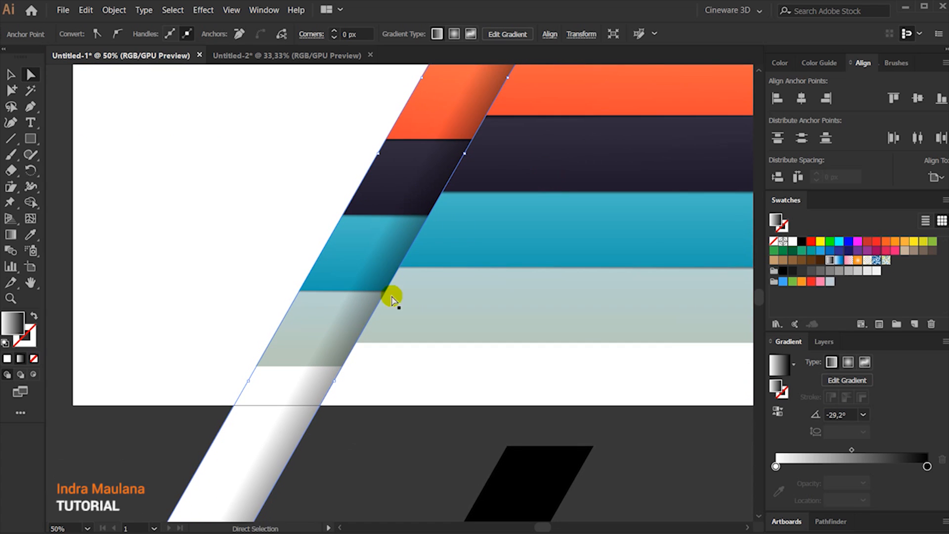
drag(334, 386, 390, 296)
drag(283, 486, 378, 314)
drag(414, 355, 357, 438)
click(197, 256)
drag(220, 222, 188, 322)
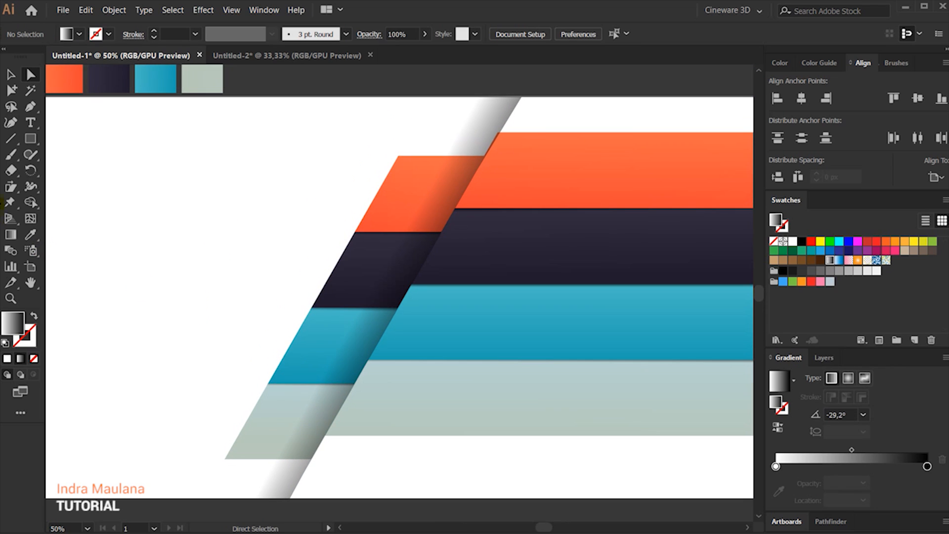
Reshape the orange bar's upper slanted corner so its edge lies flush with the shading band's edge.
click(8, 79)
scroll(557, 149, up, 2)
click(468, 88)
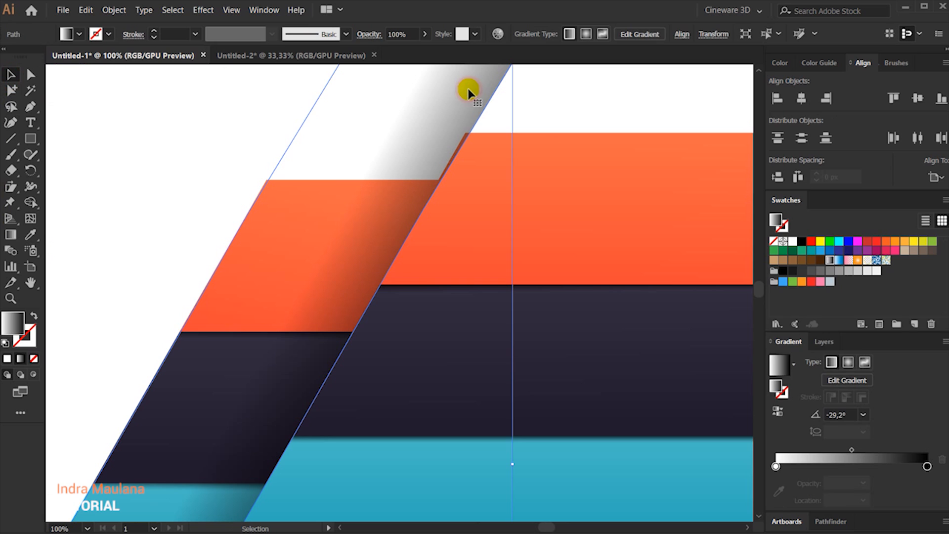
drag(468, 96, 442, 181)
click(468, 234)
scroll(428, 216, up, 2)
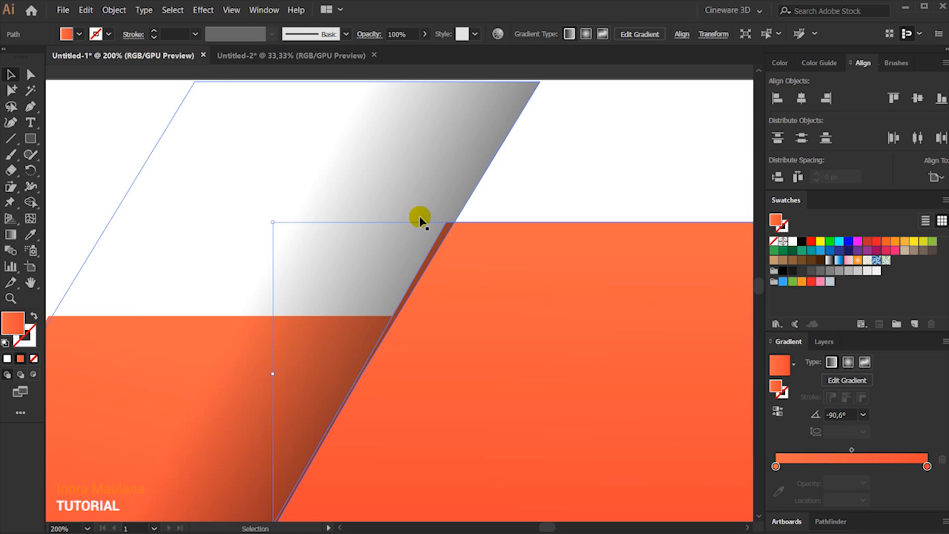
click(31, 75)
drag(448, 224, 395, 165)
scroll(449, 225, down, 4)
click(316, 277)
key(v)
Redraw the shading band's gradient across the slant at about -27.6° to refine the shadow.
click(395, 165)
click(10, 234)
drag(315, 296, 394, 335)
mouse_move(277, 364)
mouse_down()
mouse_move(316, 364)
mouse_move(383, 390)
mouse_move(359, 407)
mouse_move(349, 396)
mouse_up()
click(11, 75)
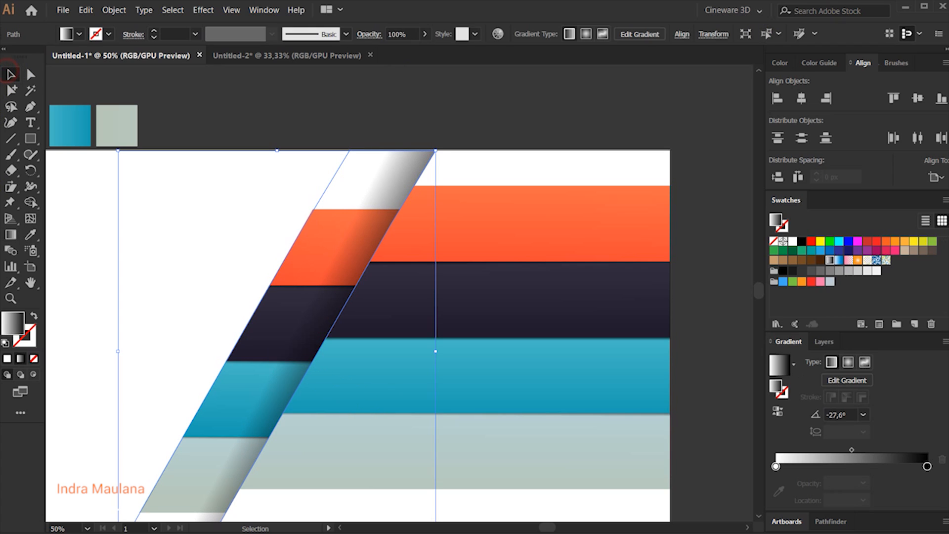
Duplicate the shading band horizontally to the outer side of the coloured slanted band so their edges touch.
drag(501, 127, 536, 96)
drag(479, 192, 393, 200)
click(187, 228)
drag(201, 237, 181, 216)
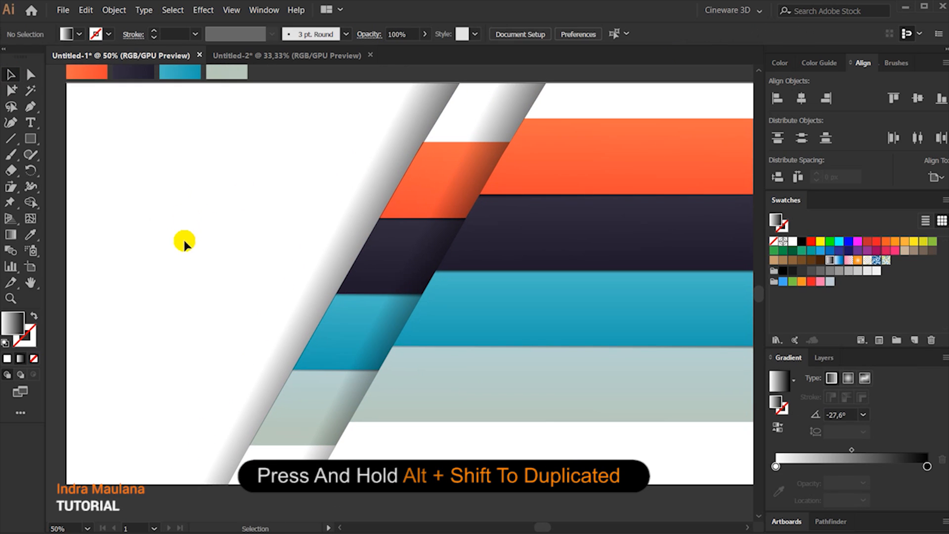
Lengthen the duplicated shading band's gradient to an angle of about -28.6° and shift its midpoint slightly toward black.
click(326, 199)
click(10, 236)
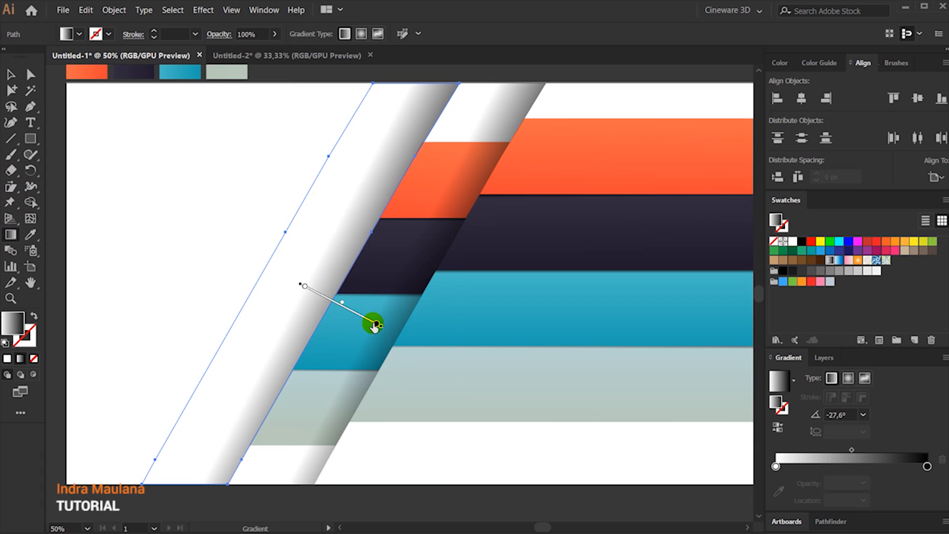
drag(383, 330, 392, 335)
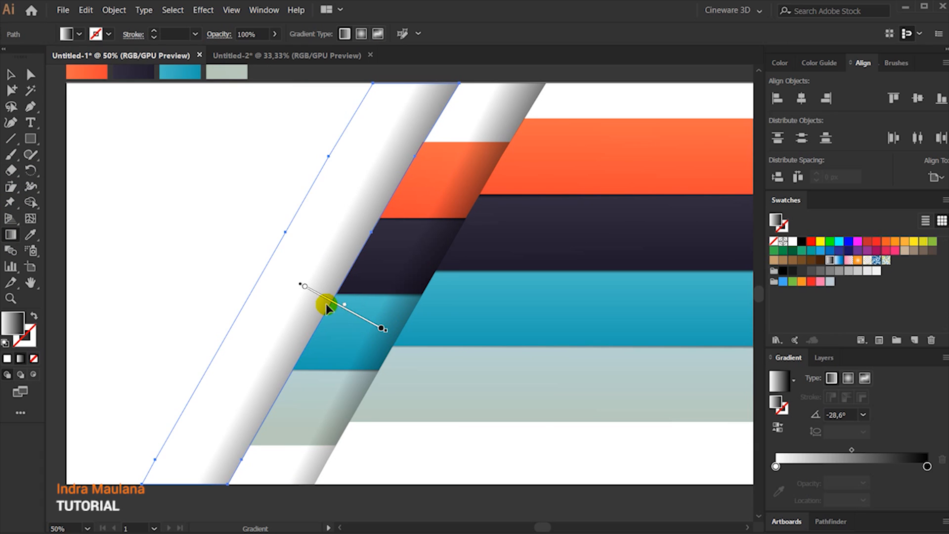
drag(343, 309, 352, 312)
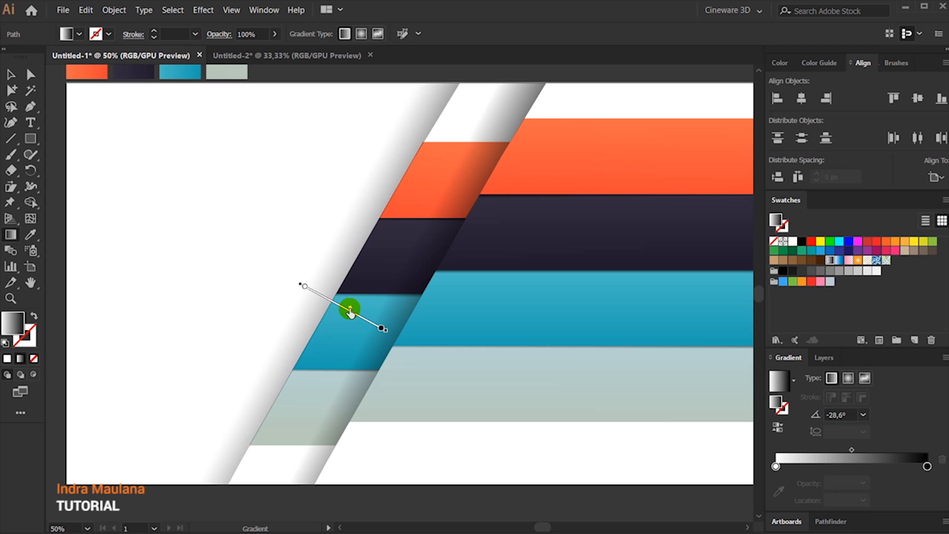
click(10, 74)
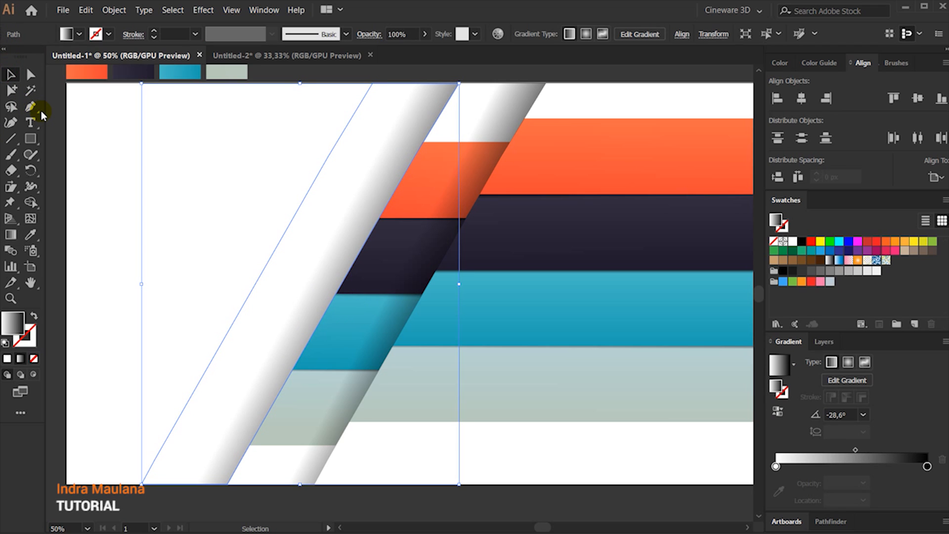
click(129, 157)
key(ctrl+minus)
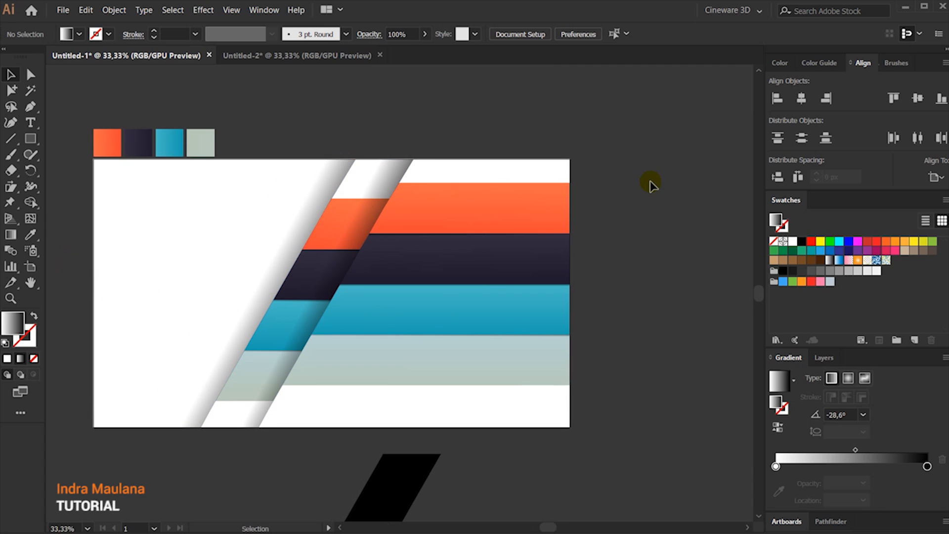
Add the heading INFOGRAPHICS on the orange bar and a lorem ipsum paragraph frame directly below it.
scroll(650, 184, up, 1)
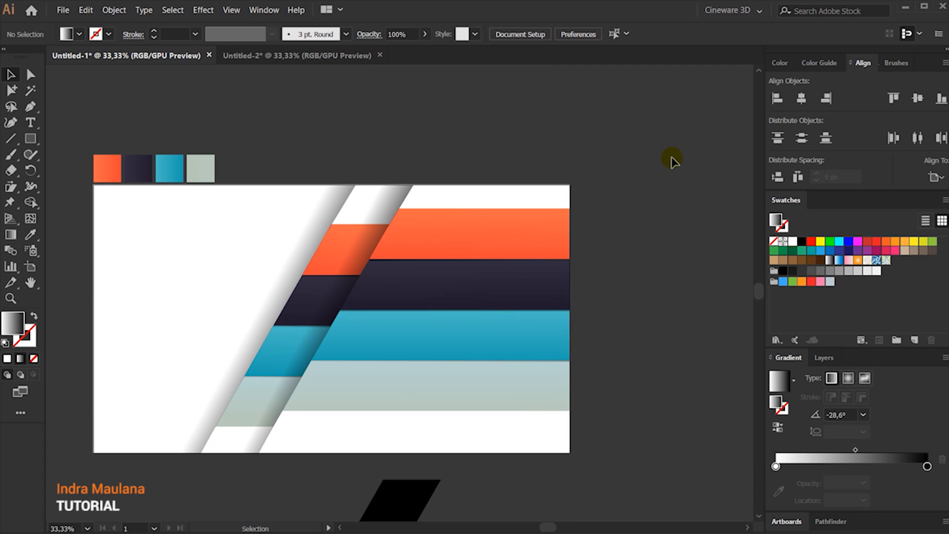
scroll(388, 272, up, 2)
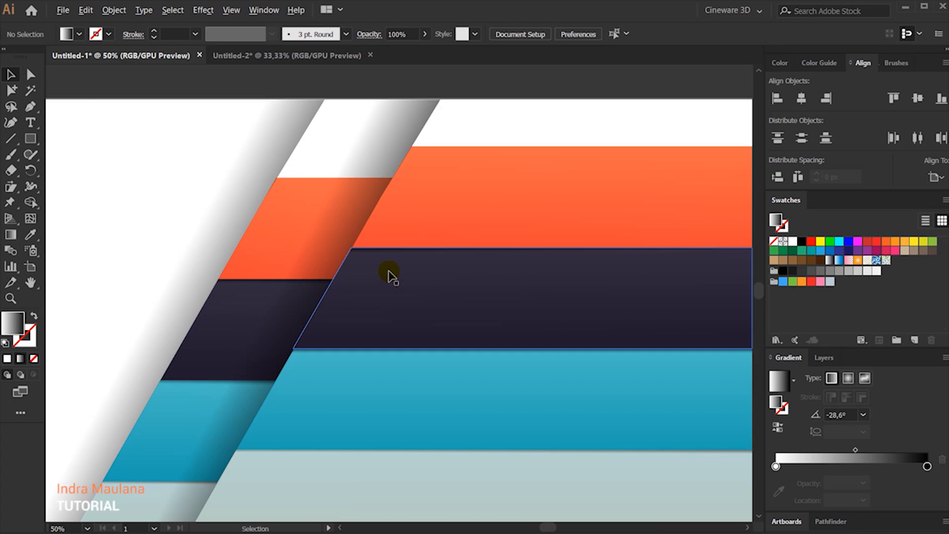
drag(470, 275, 403, 275)
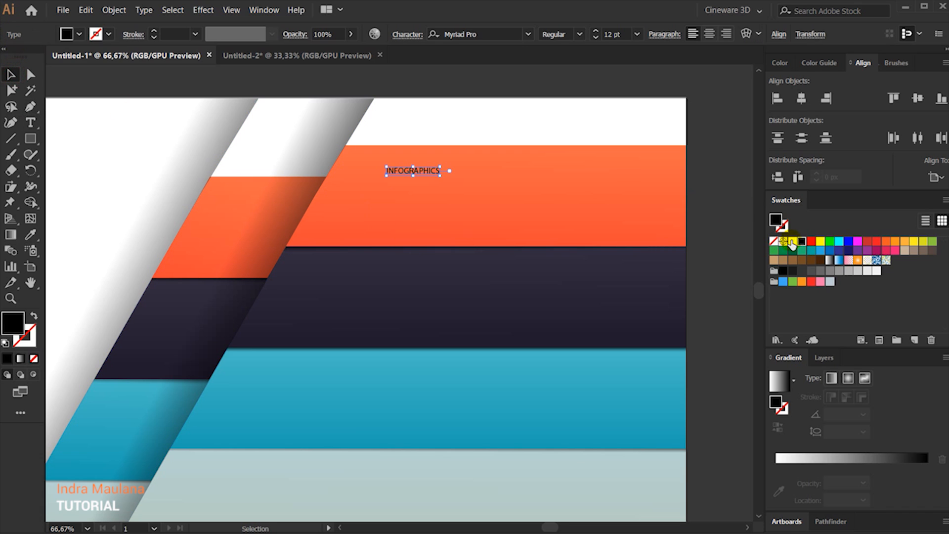
click(703, 104)
click(31, 123)
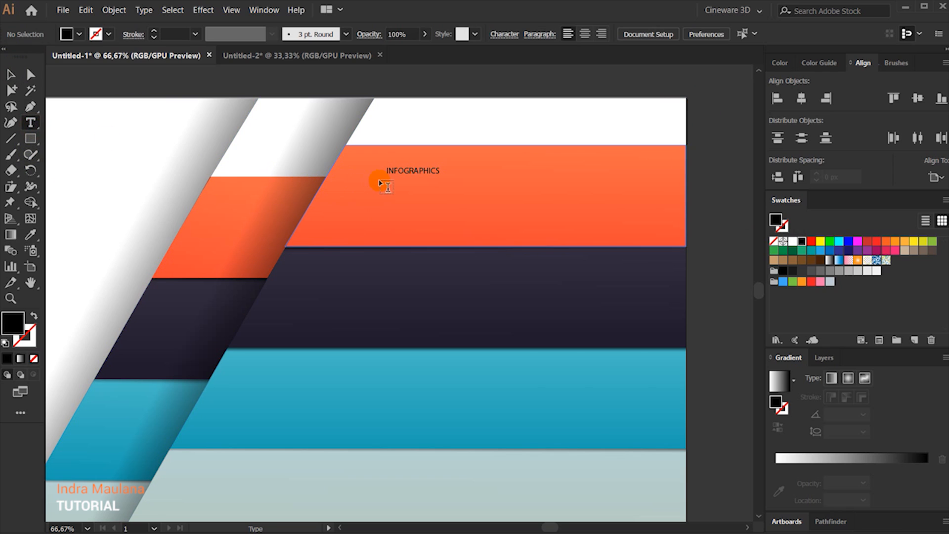
drag(429, 204, 592, 240)
click(11, 75)
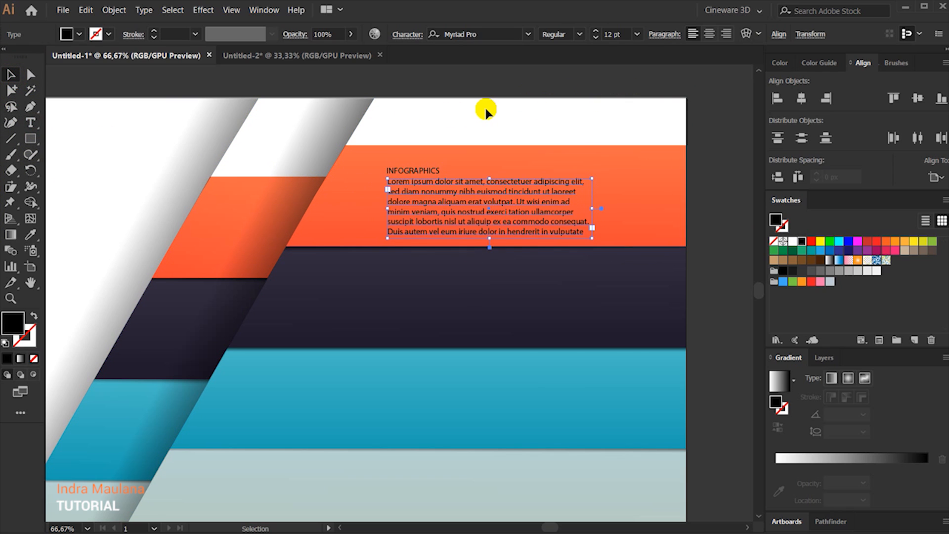
Enlarge the INFOGRAPHICS heading and colour both the heading and the paragraph white.
click(495, 155)
click(425, 171)
drag(438, 166, 516, 154)
click(792, 241)
click(752, 239)
click(510, 211)
click(792, 241)
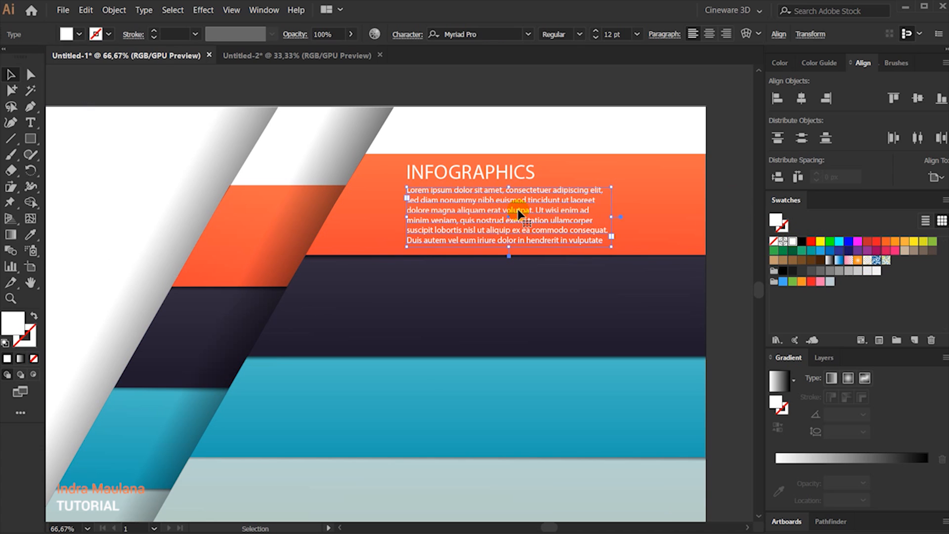
Shorten the paragraph frame to four lines and move the heading and paragraph slightly down on the orange bar.
drag(509, 255, 508, 225)
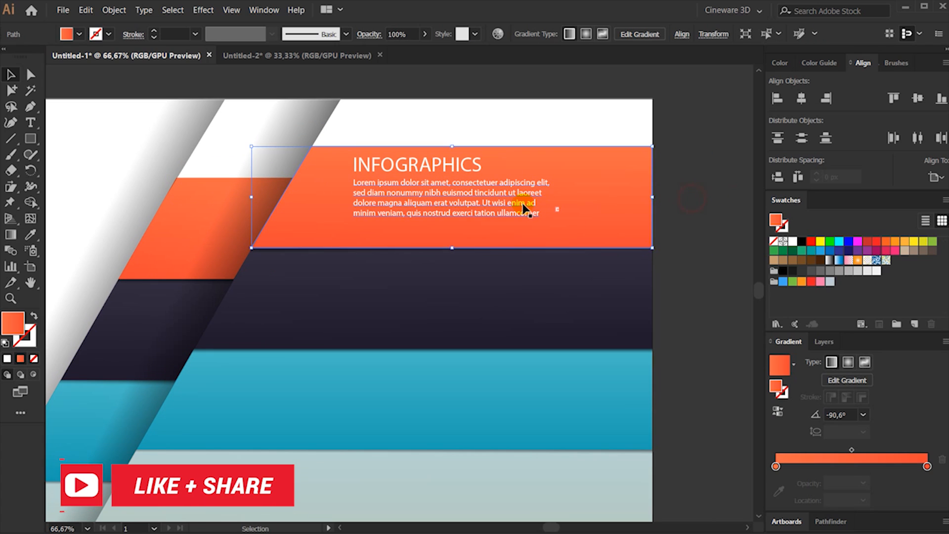
click(439, 164)
drag(439, 164, 447, 169)
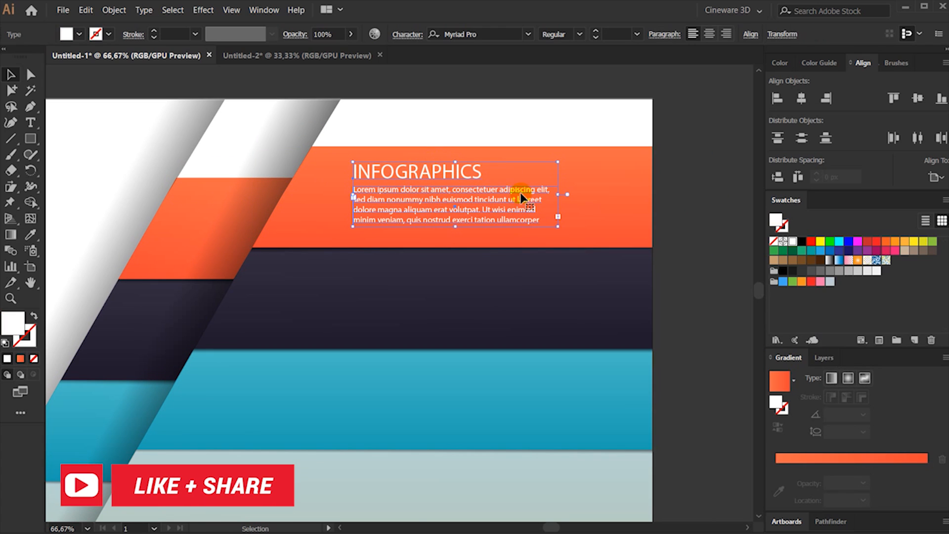
click(672, 170)
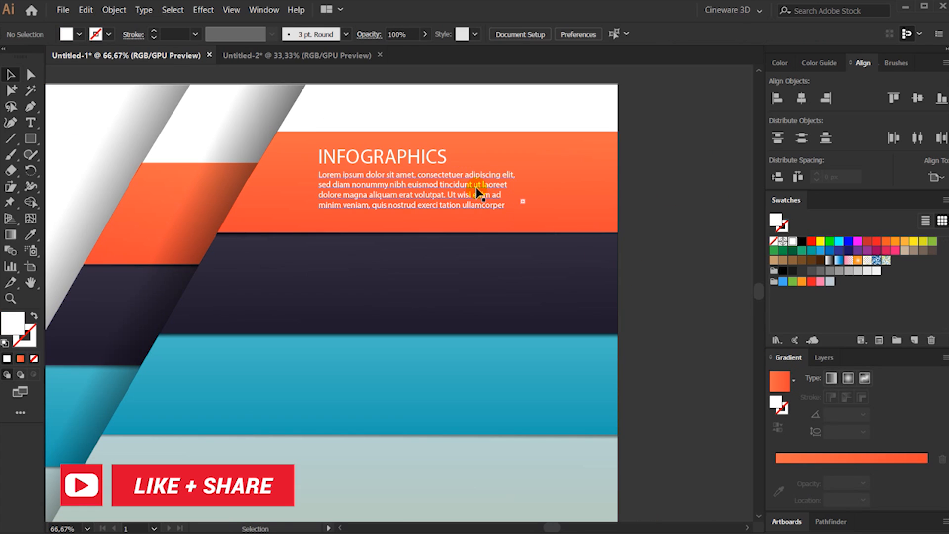
Justify all lines of the orange bar's paragraph.
click(477, 191)
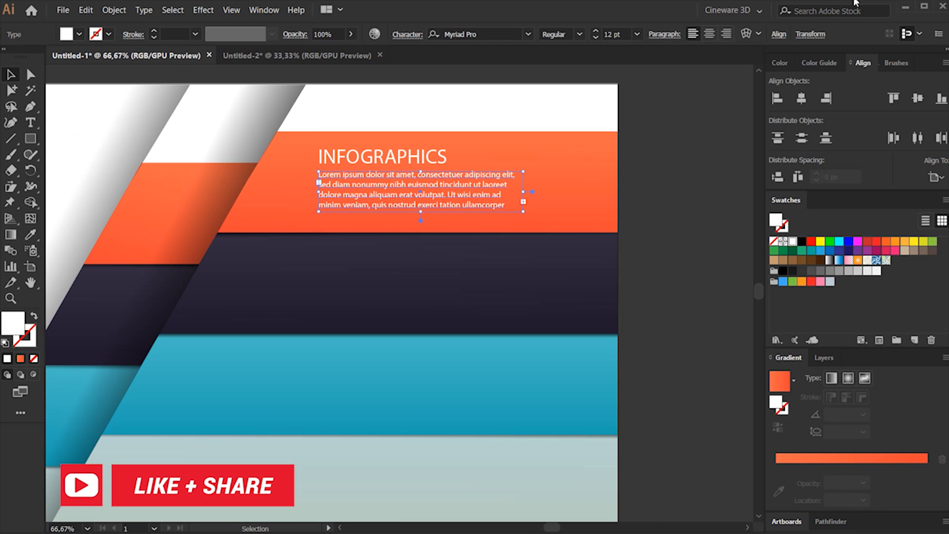
click(664, 35)
click(668, 58)
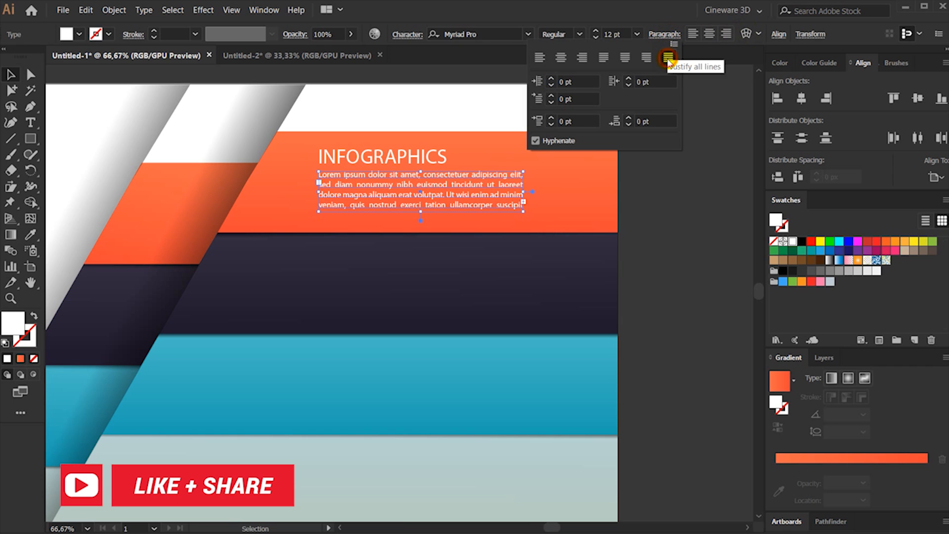
click(652, 212)
Duplicate the heading and paragraph straight down onto the dark, blue and grey bars with equal spacing.
scroll(652, 212, down, 2)
scroll(653, 213, up, 2)
click(523, 181)
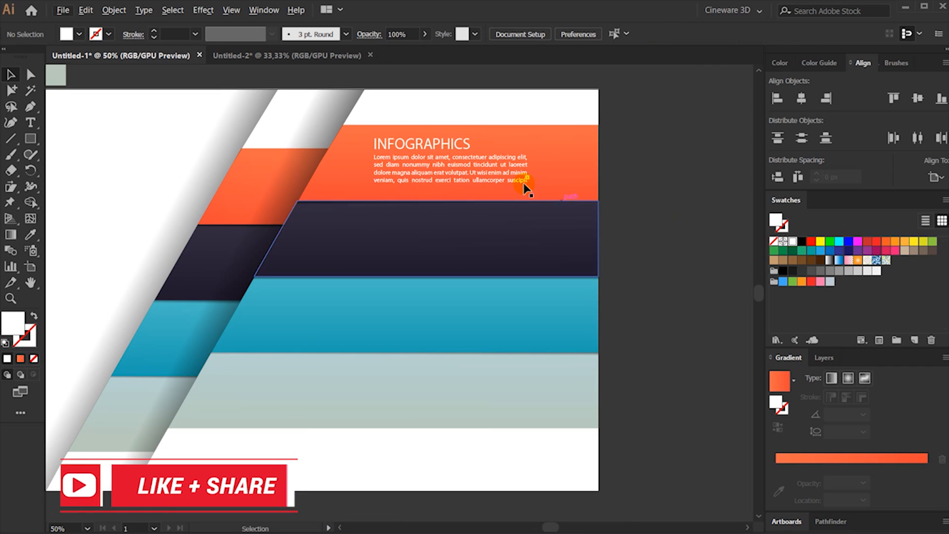
drag(415, 149, 411, 224)
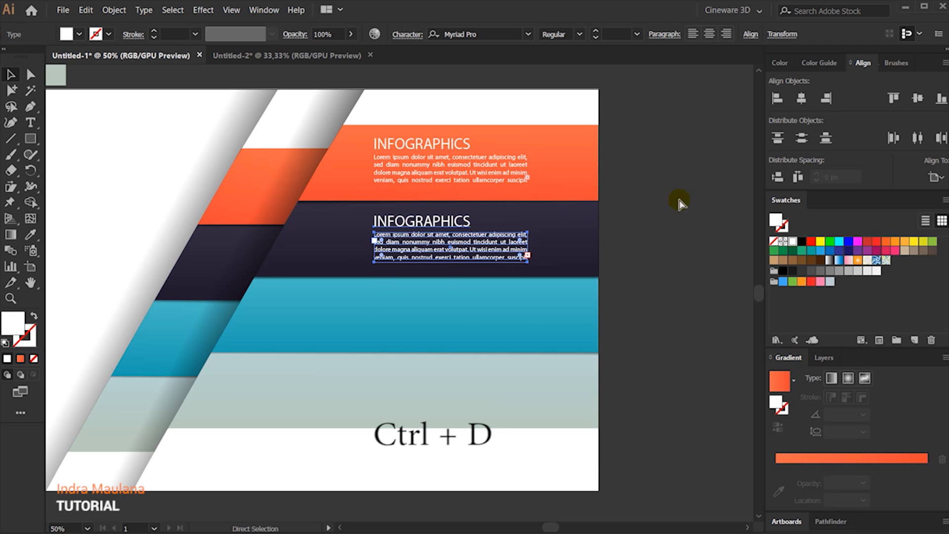
key(ctrl+d)
key(ctrl+d)
click(692, 244)
key(ctrl+0)
drag(704, 216, 676, 206)
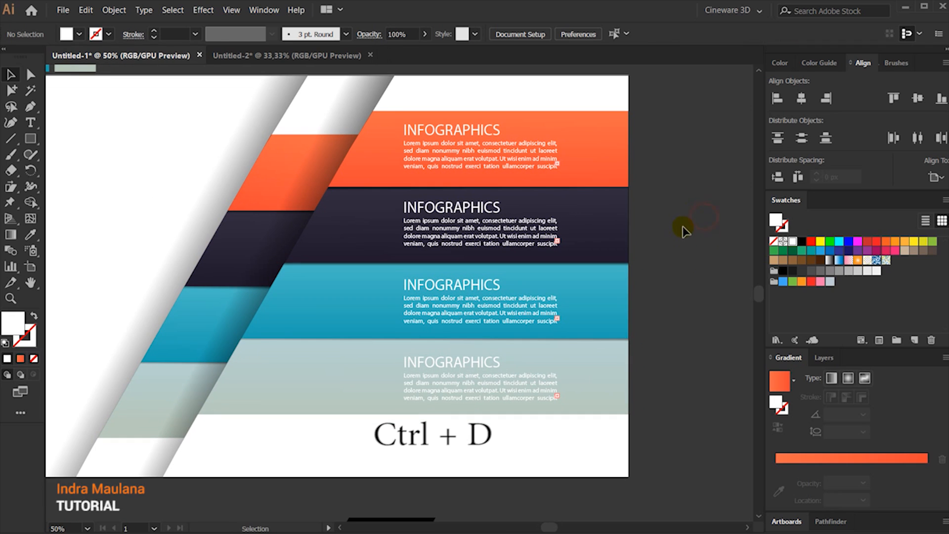
Shift the text blocks on the dark, blue and grey bars progressively left to follow the slant.
click(455, 362)
click(459, 208)
shift+click(459, 221)
drag(460, 211, 415, 209)
click(428, 283)
shift+click(429, 305)
drag(438, 284, 348, 289)
click(428, 352)
shift+click(477, 395)
drag(455, 364, 323, 364)
click(658, 229)
Add the number 01 in white at 81.32 pt on the slanted band's orange segment.
drag(675, 178, 664, 235)
scroll(653, 230, down, 1)
scroll(654, 230, up, 1)
scroll(645, 234, down, 1)
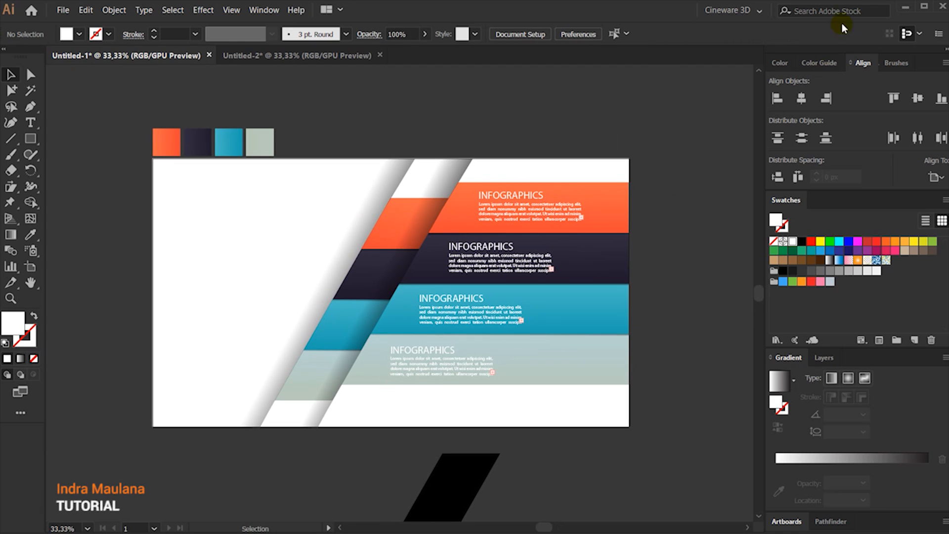
scroll(359, 217, up, 2)
click(31, 122)
click(123, 160)
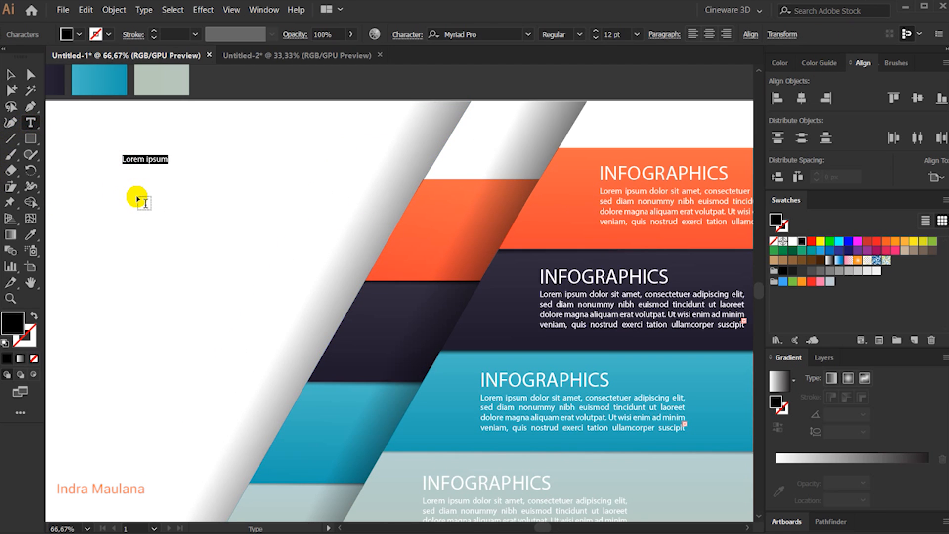
click(11, 74)
drag(127, 153, 482, 198)
key(shift+Down)
key(shift+Down)
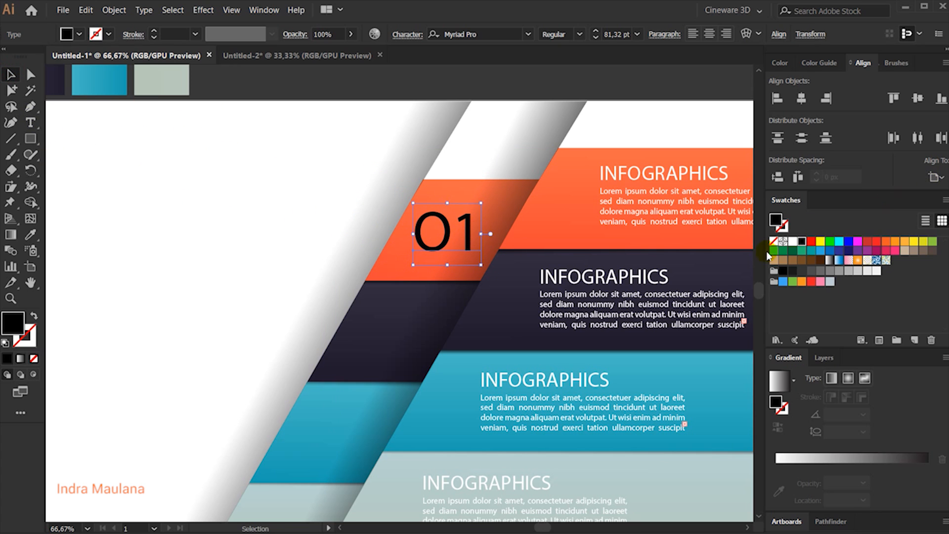
click(792, 241)
Duplicate the number 01 diagonally onto the slanted band's dark, blue and grey segments.
scroll(487, 180, down, 3)
scroll(488, 180, left, 2)
drag(489, 173, 443, 265)
key(ctrl+d)
key(ctrl+d)
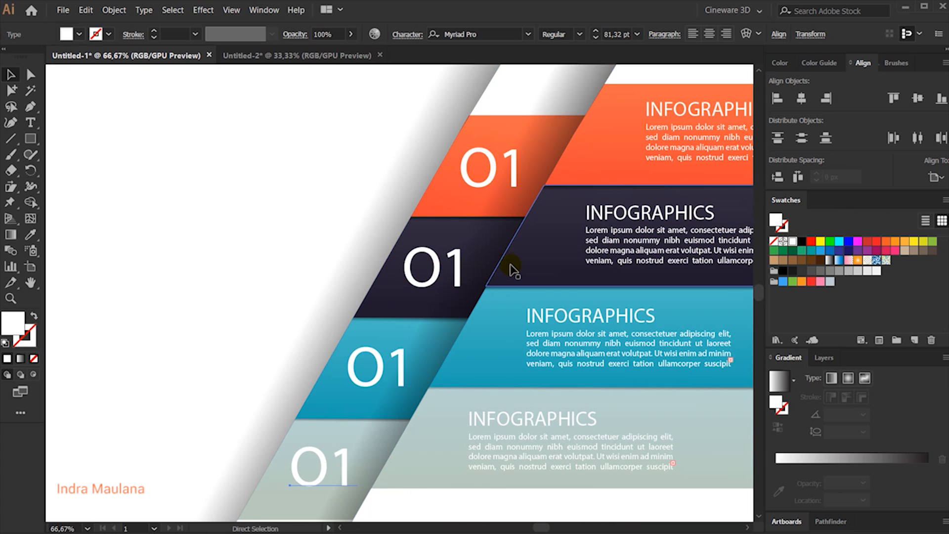
Change the numbers on the dark, blue and grey segments to 02, 03 and 04.
scroll(355, 318, down, 1)
key(t)
drag(455, 227, 421, 229)
text(2)
drag(398, 339, 381, 339)
text(3)
drag(343, 421, 324, 424)
text(4)
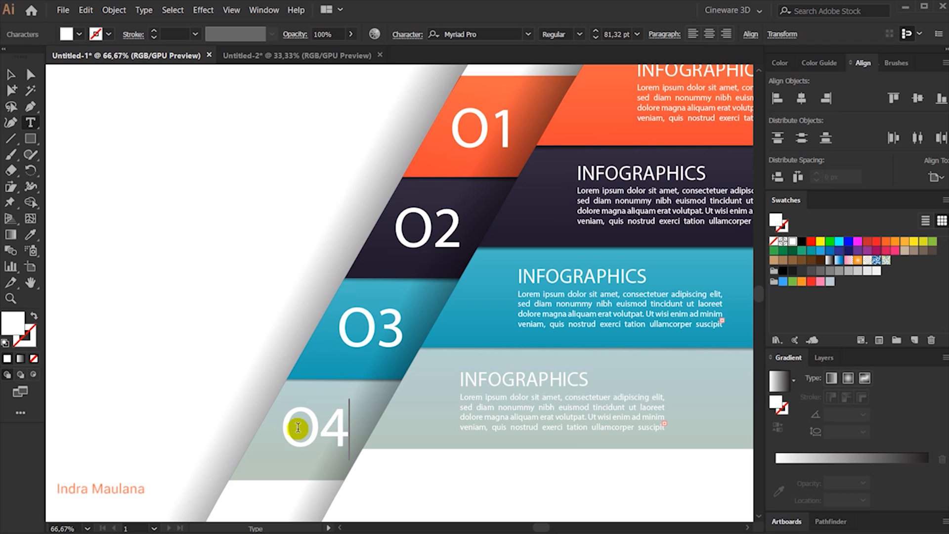
Bring the four dark icons from 2.ai onto the artboard's white area in a vertical column and enlarge them together.
click(11, 77)
scroll(189, 194, down, 2)
click(161, 205)
drag(123, 183, 155, 233)
drag(211, 231, 148, 226)
scroll(190, 264, up, 1)
scroll(166, 242, down, 1)
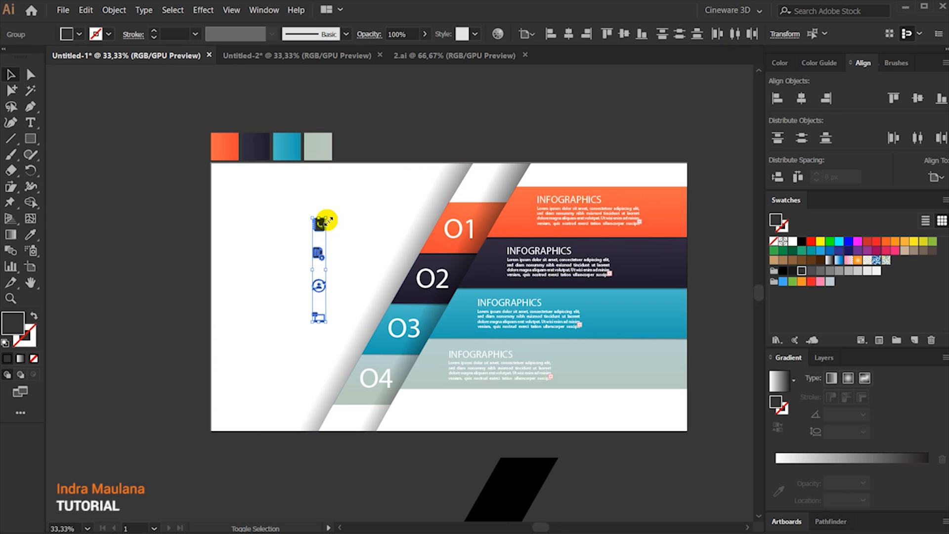
drag(328, 220, 324, 198)
click(180, 288)
scroll(181, 288, up, 1)
drag(222, 304, 188, 294)
Move the phone book, checklist, user and laptop icons beside segments 01 to 04, staggered along the band's slant.
drag(349, 166, 353, 170)
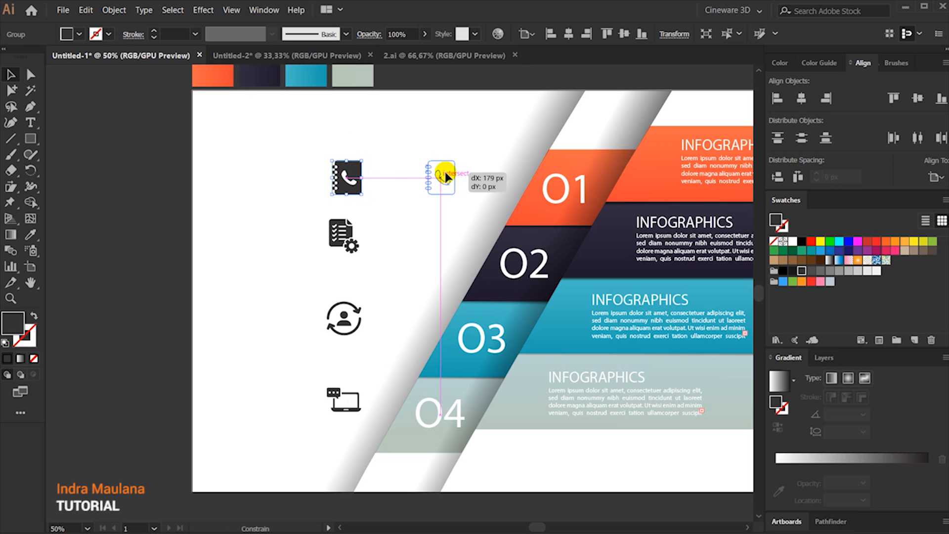
drag(445, 175, 444, 175)
drag(343, 233, 435, 263)
drag(353, 304, 408, 322)
drag(340, 391, 358, 394)
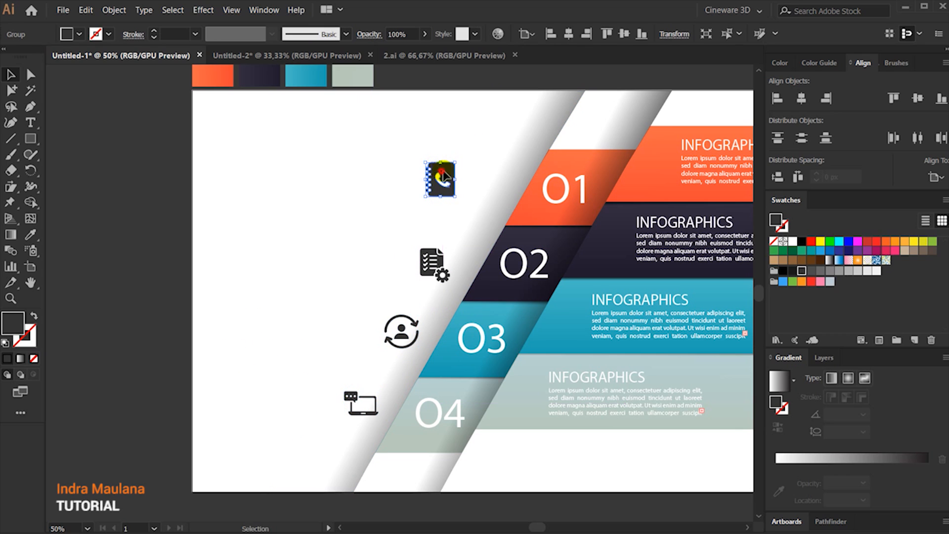
drag(485, 177, 485, 177)
click(191, 272)
key(ctrl+minus)
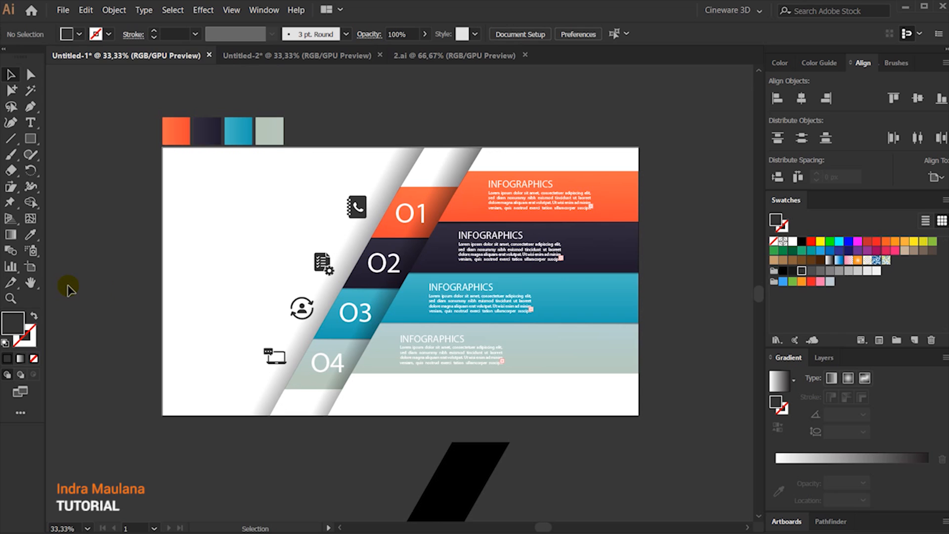
Move all four icons together onto the coloured bars, one per bar beyond its text block, and nudge them up and right into place.
scroll(69, 286, down, 2)
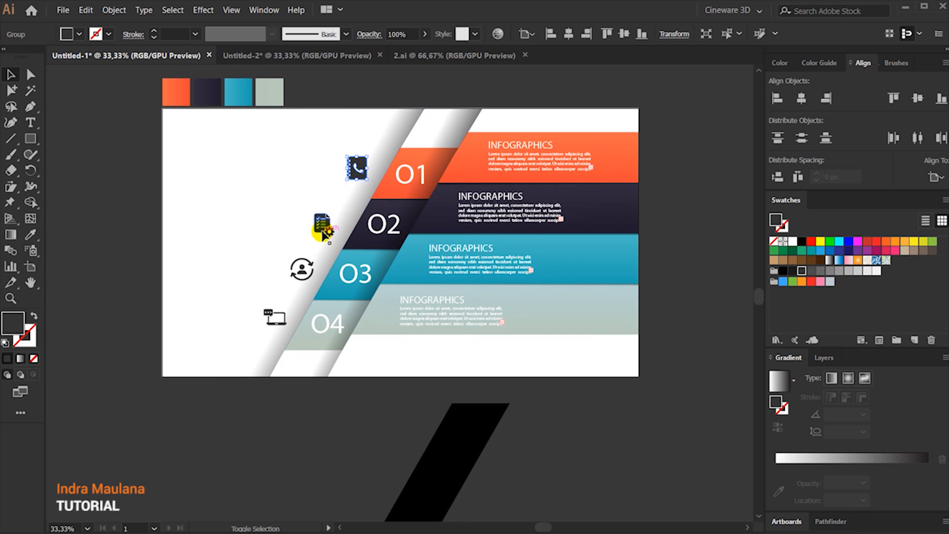
shift+click(324, 235)
shift+click(301, 267)
shift+click(271, 316)
drag(270, 316, 531, 321)
key(shift+Up)
key(shift+Up)
key(shift+Up)
key(shift+Up)
key(shift+Up)
key(shift+Up)
key(shift+Right)
key(shift+Right)
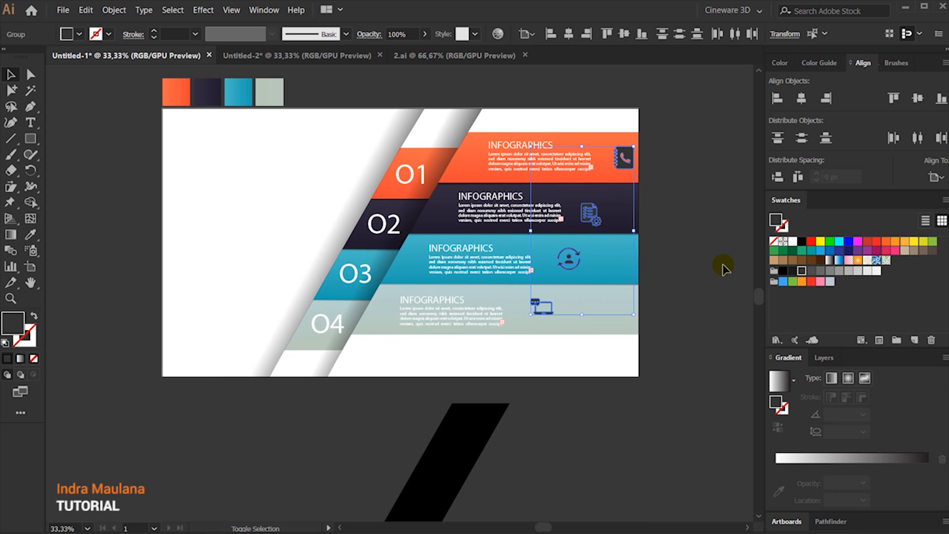
Fill the four icons with white.
click(792, 242)
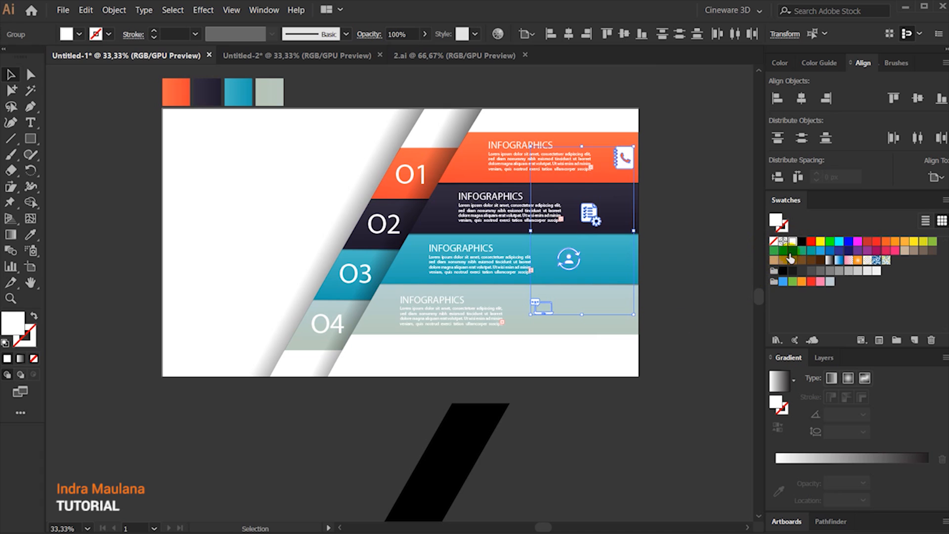
click(800, 242)
click(791, 241)
click(701, 320)
Copy the orange bar's INFOGRAPHICS heading to the empty white area, fill it black and enlarge it to 49.15 pt.
drag(702, 320, 706, 340)
scroll(205, 242, up, 1)
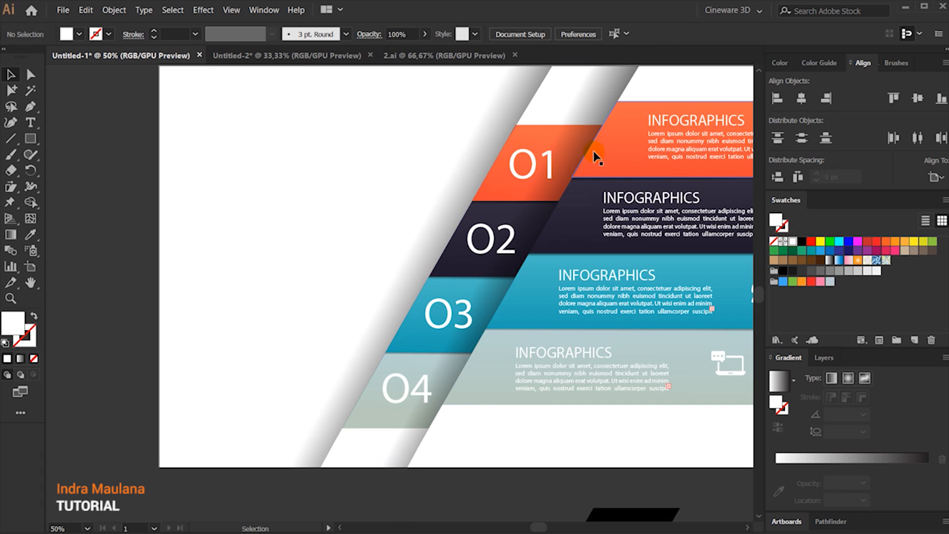
drag(692, 121, 286, 163)
drag(118, 217, 163, 242)
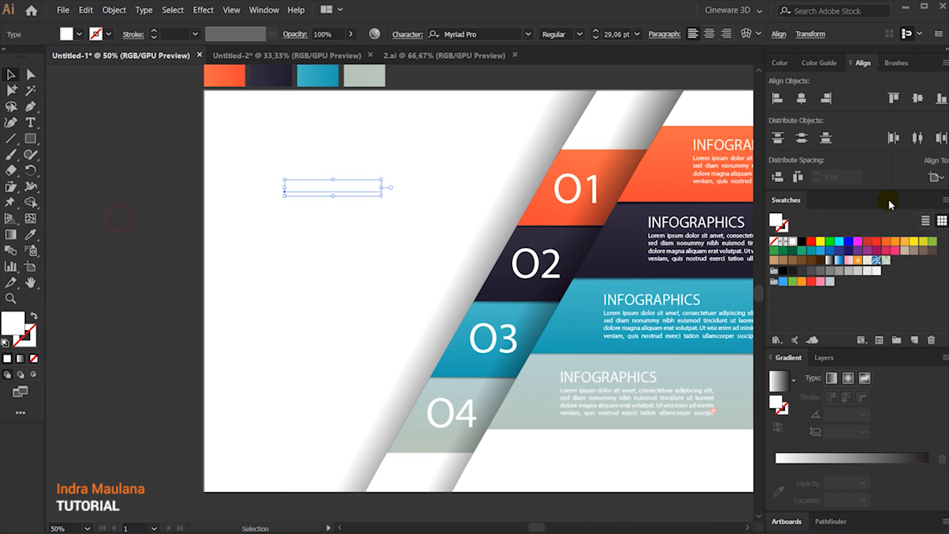
click(784, 271)
drag(381, 195, 415, 208)
click(128, 303)
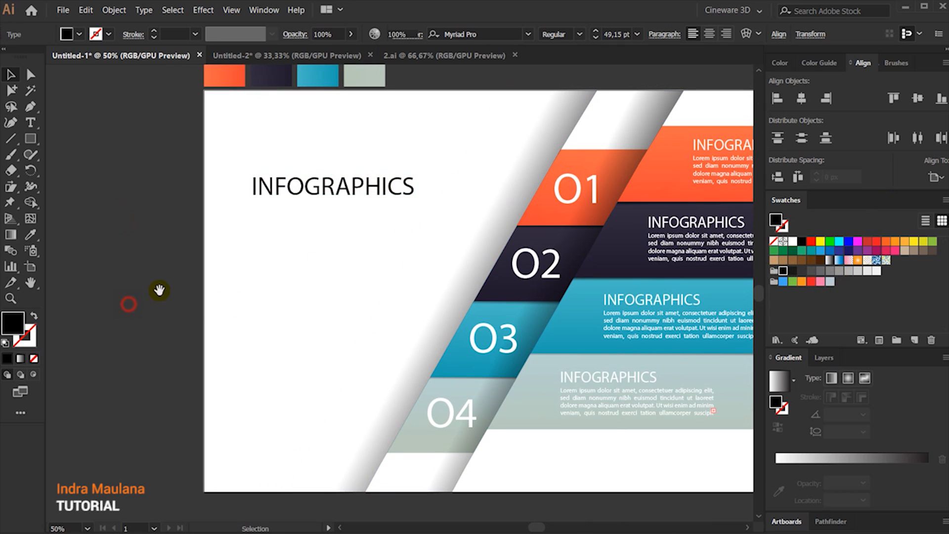
Change the font of the large black INFOGRAPHICS title to Gotham-Black.
drag(159, 290, 130, 276)
click(268, 182)
click(496, 34)
text(GOTH)
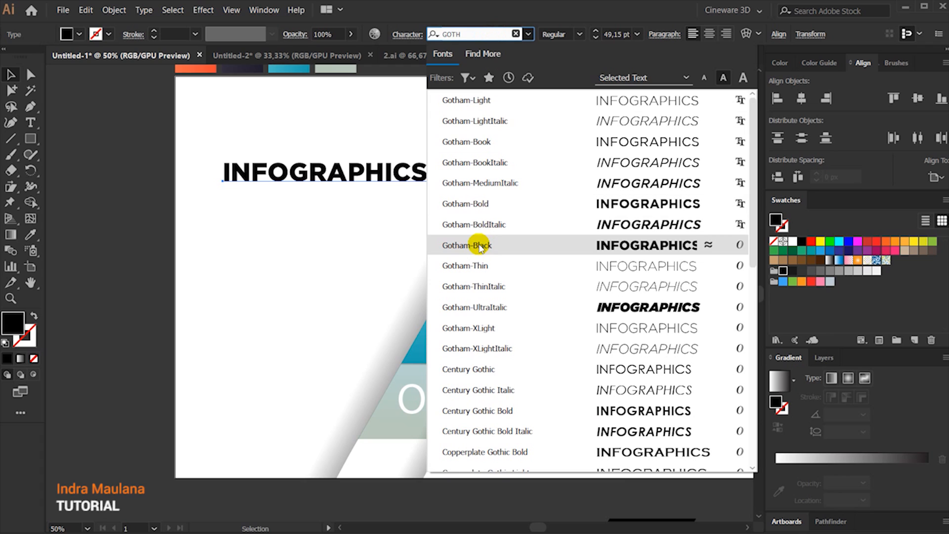
click(479, 245)
click(155, 206)
drag(297, 243, 338, 270)
scroll(341, 274, down, 1)
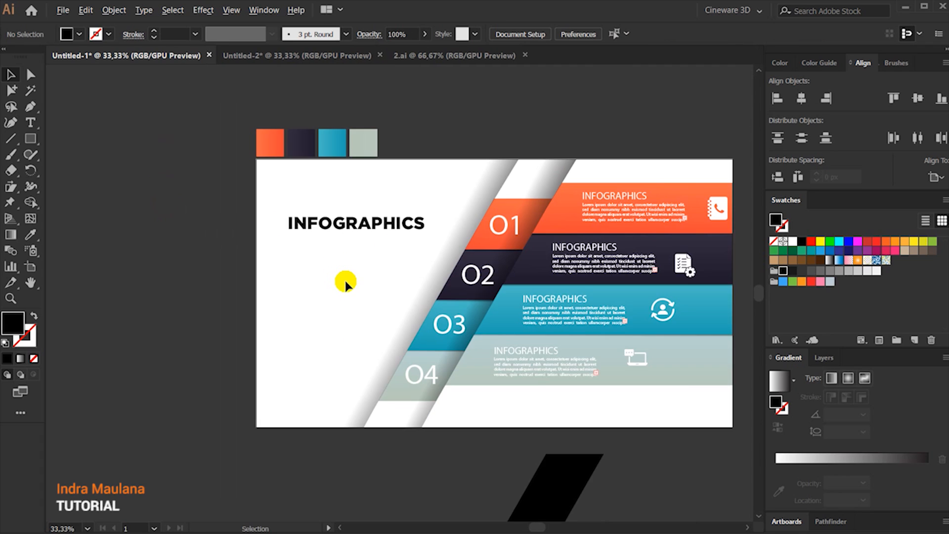
Duplicate the large INFOGRAPHICS title directly below the original.
scroll(341, 275, up, 1)
drag(340, 208, 348, 230)
key(t)
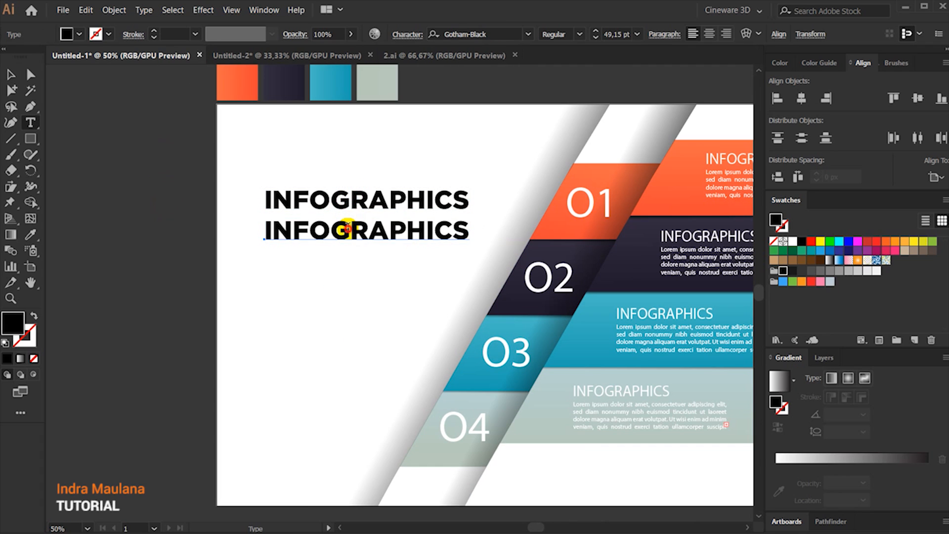
key(ctrl+z)
key(ctrl+z)
key(ctrl+shift+z)
key(ctrl+shift+z)
Replace the text of the lower title copy with DESIGN.
drag(347, 231, 466, 229)
double_click(464, 228)
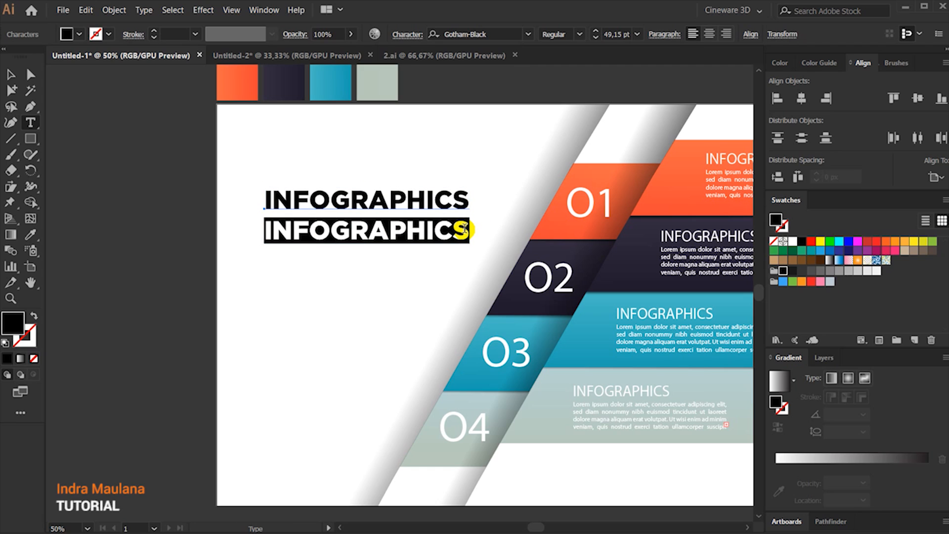
text(DESIGN)
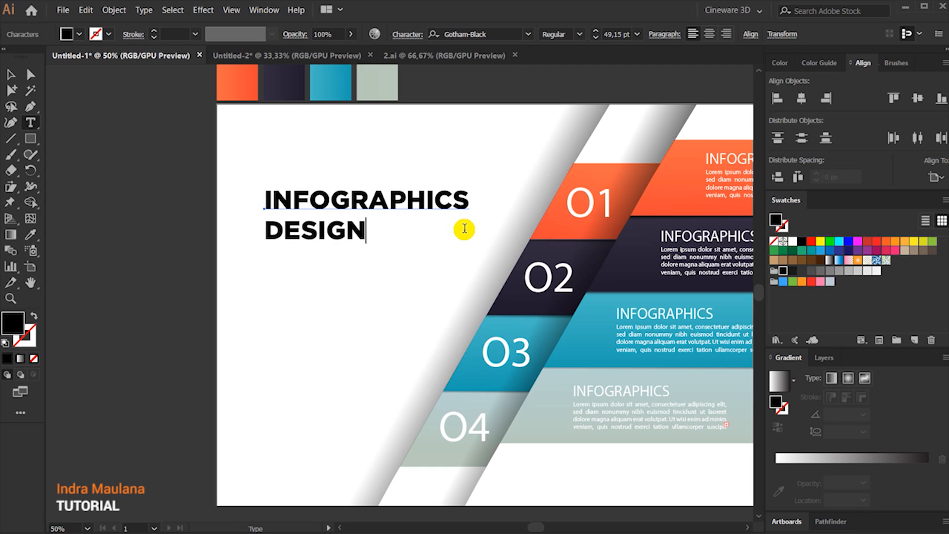
click(10, 76)
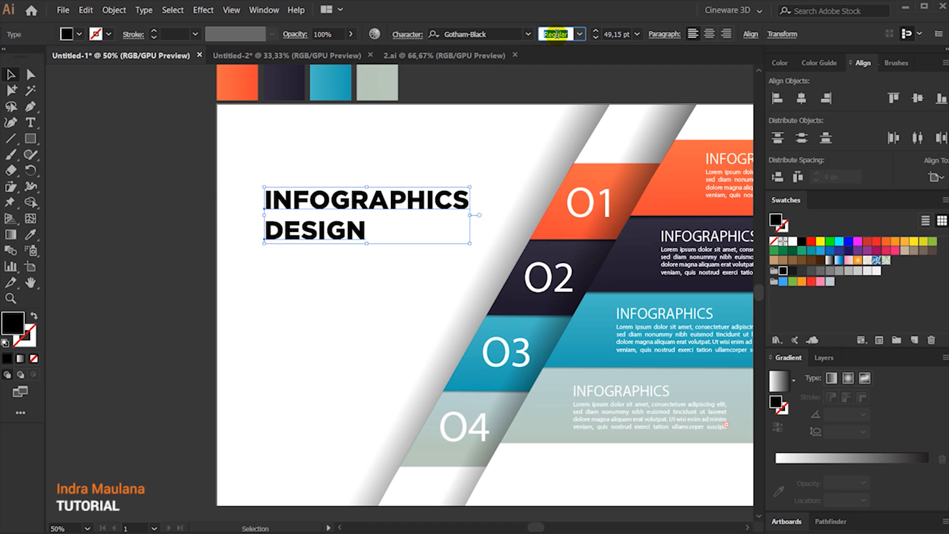
Change the font of the DESIGN title line to Gotham-Book.
click(527, 35)
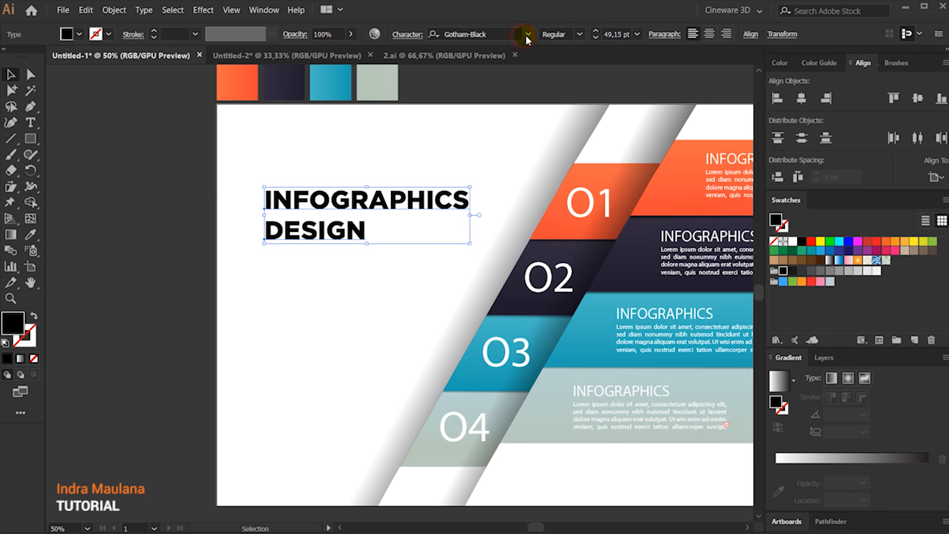
click(237, 165)
click(277, 232)
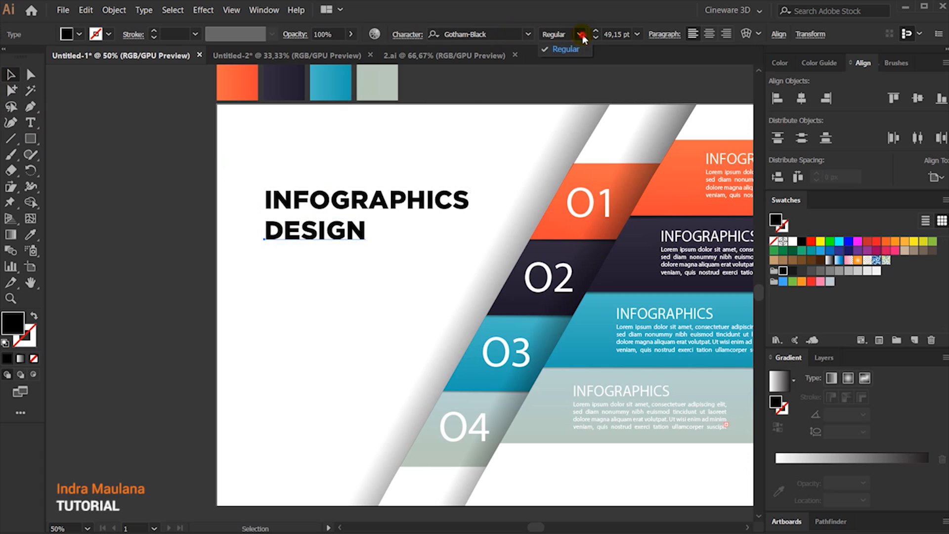
click(464, 35)
text(GO)
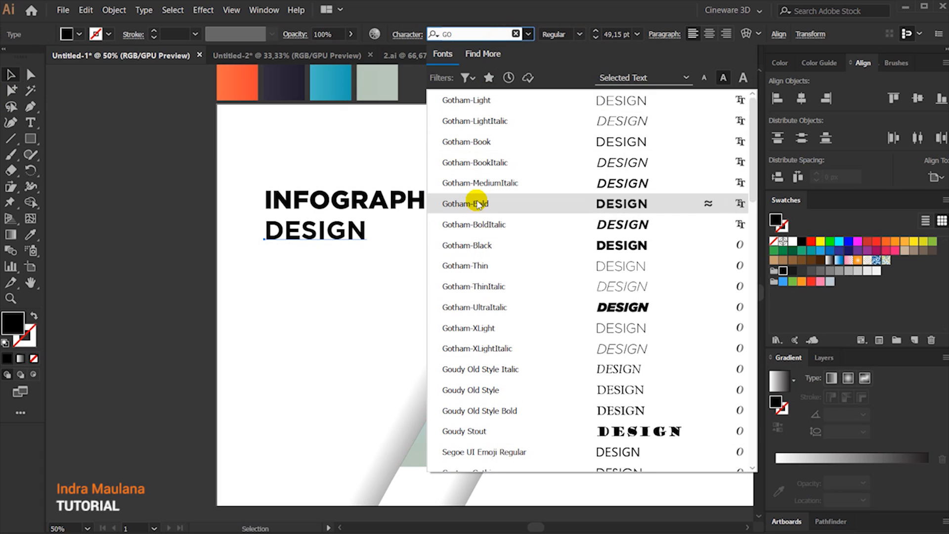
click(476, 142)
Fill the large INFOGRAPHICS title with the orange swatch.
key(ctrl+minus)
drag(320, 237, 322, 275)
click(179, 300)
click(237, 272)
click(885, 243)
click(205, 209)
Select the large INFOGRAPHICS and DESIGN title lines together.
scroll(138, 303, down, 3)
click(262, 241)
shift+click(275, 223)
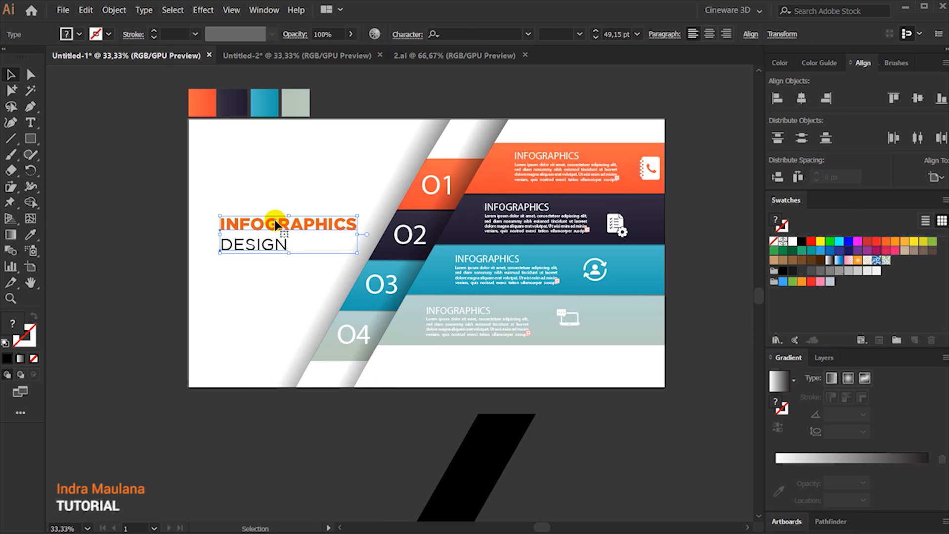